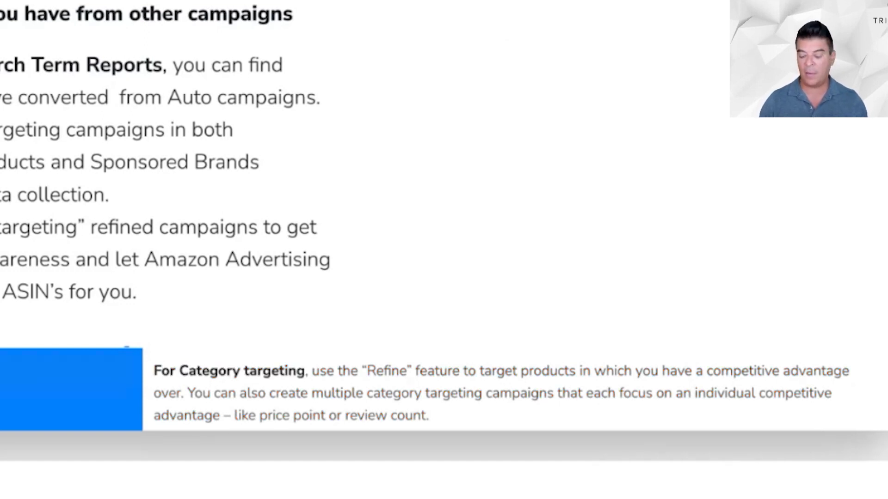
click(530, 117)
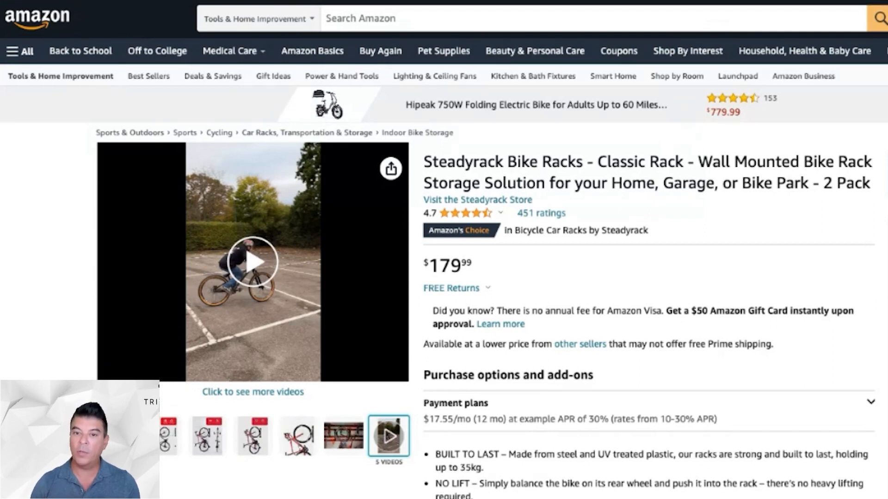
- Examine the ad placements on the Steadyrack Classic Rack product page: the top banner and the sponsored ad below the customer ratings
scroll(756, 188, down, 3)
scroll(757, 188, up, 3)
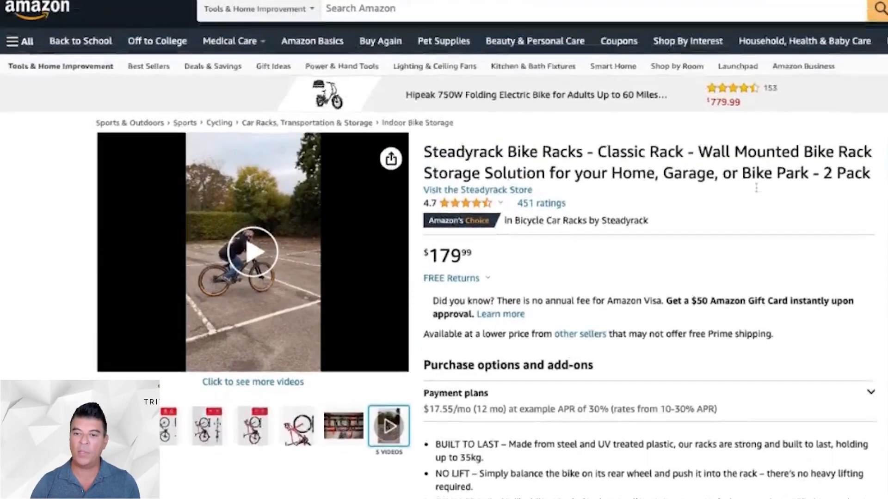
scroll(710, 173, down, 9)
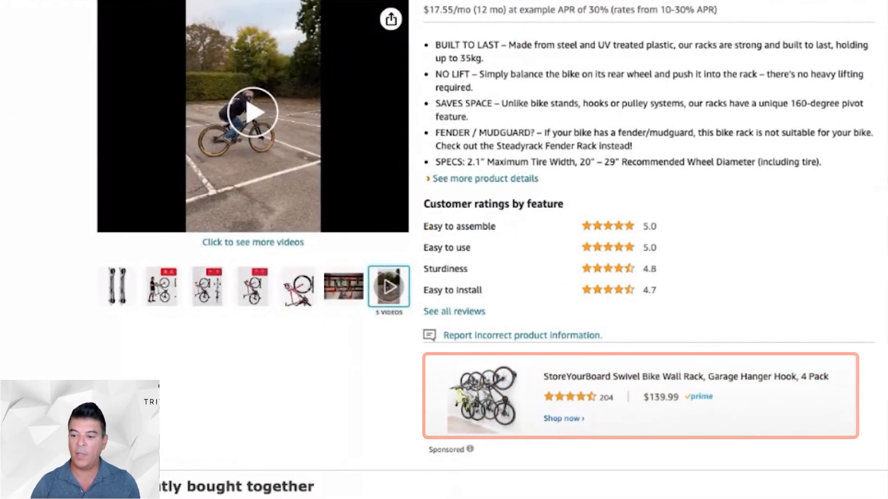
scroll(661, 418, down, 3)
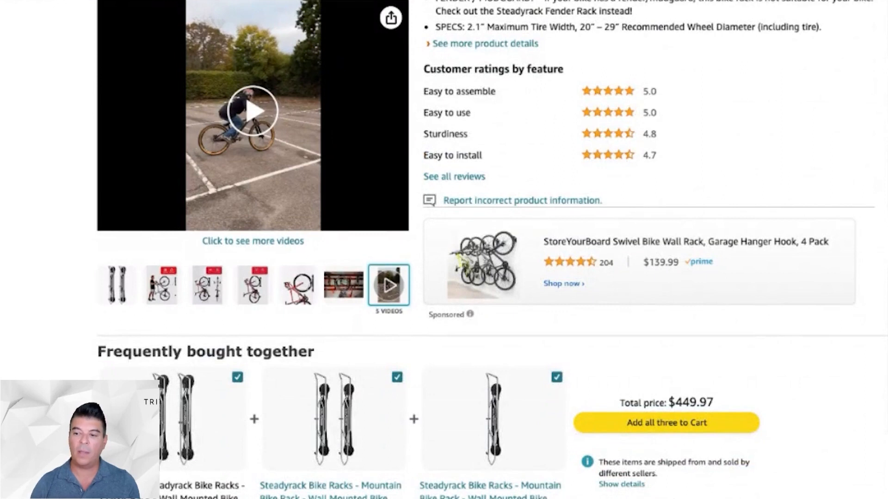
scroll(647, 278, up, 8)
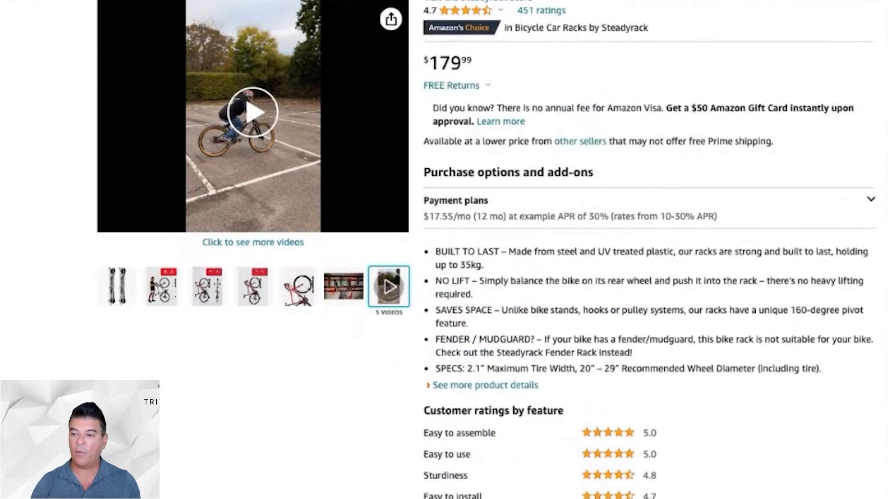
scroll(486, 250, down, 9)
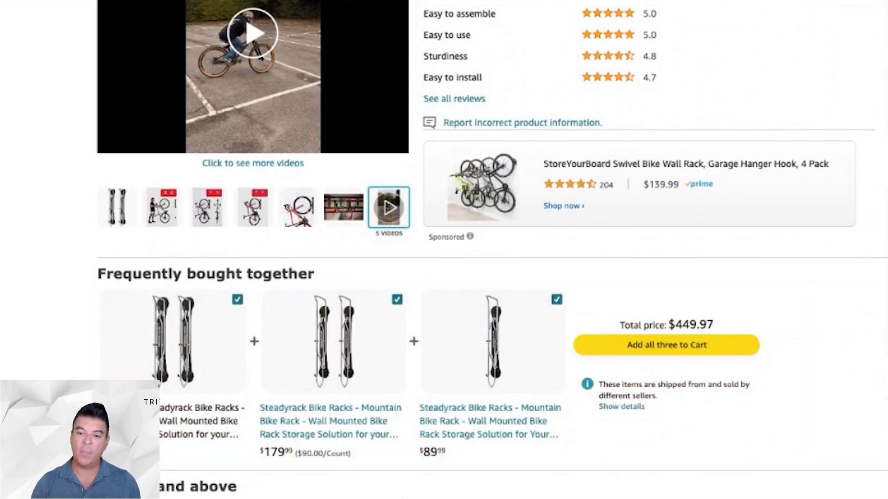
scroll(485, 249, up, 14)
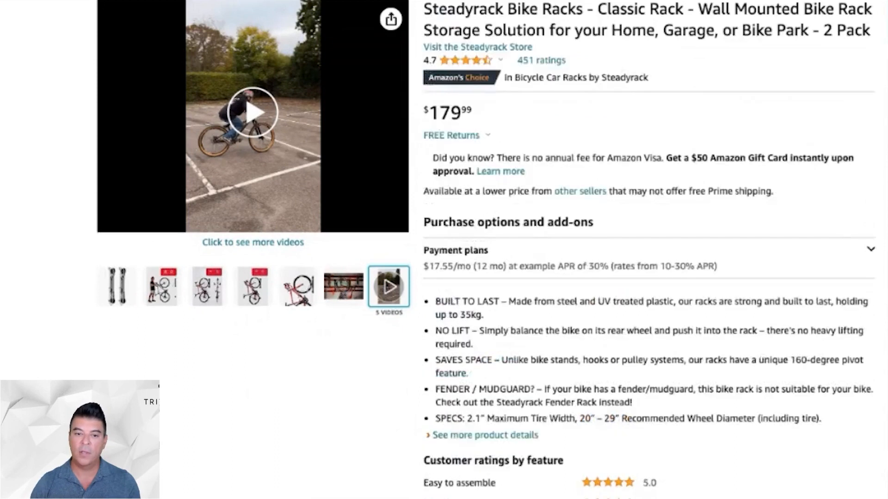
scroll(743, 240, up, 1)
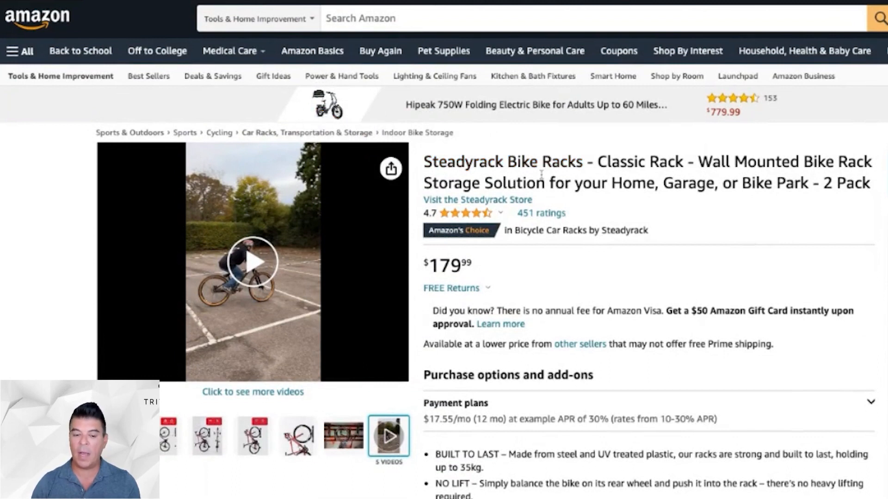
- Compare the sponsored carousels "4 stars and above" and "Based on your recent views" with the banner and below-ratings ad placements
scroll(615, 194, down, 9)
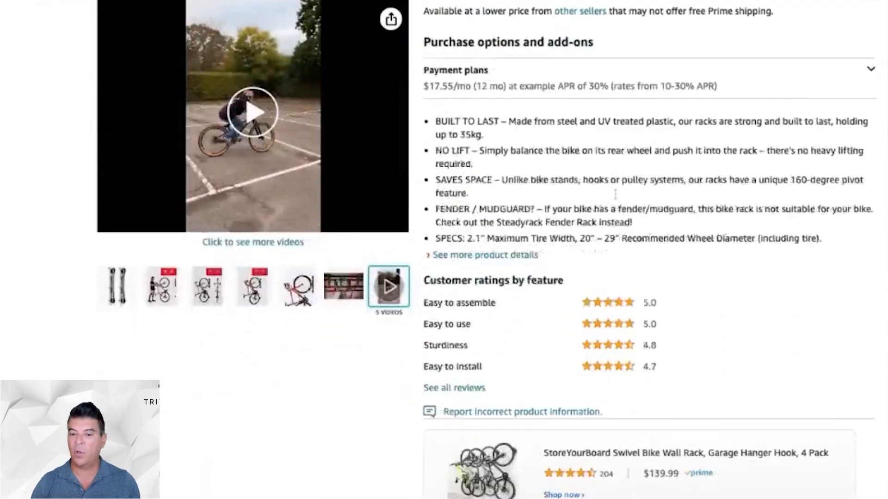
scroll(615, 193, down, 3)
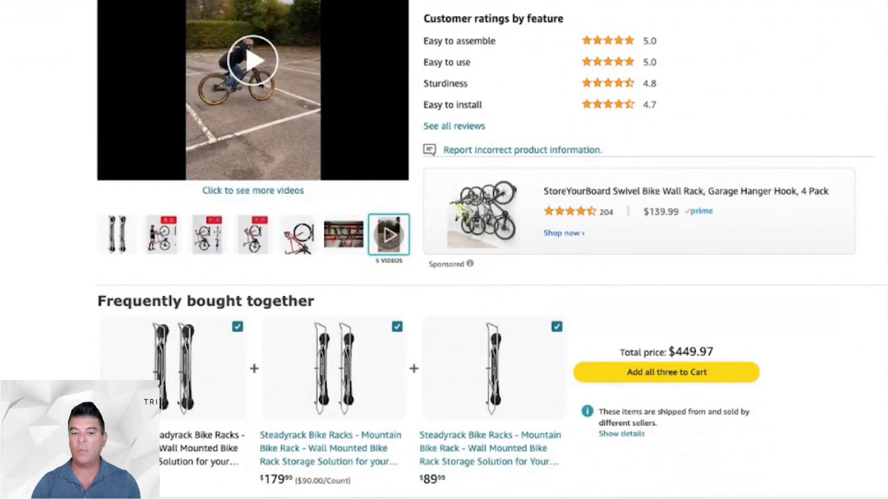
scroll(491, 250, down, 9)
scroll(767, 314, down, 5)
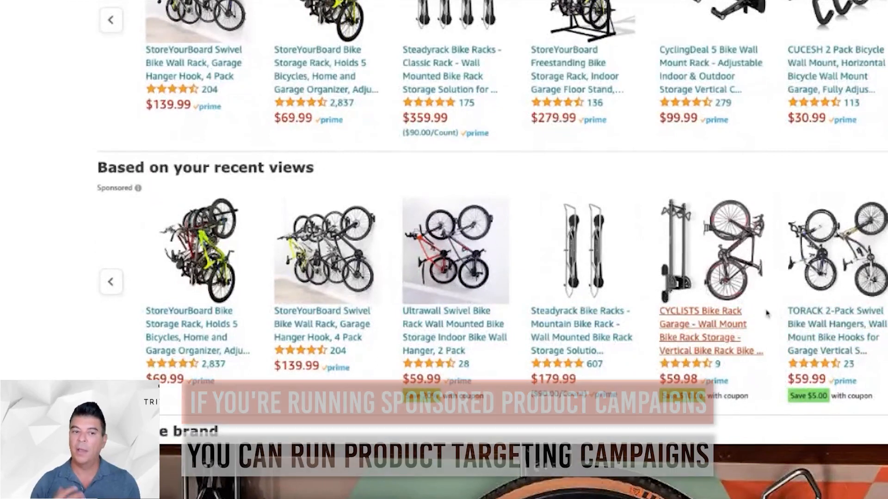
scroll(767, 314, up, 3)
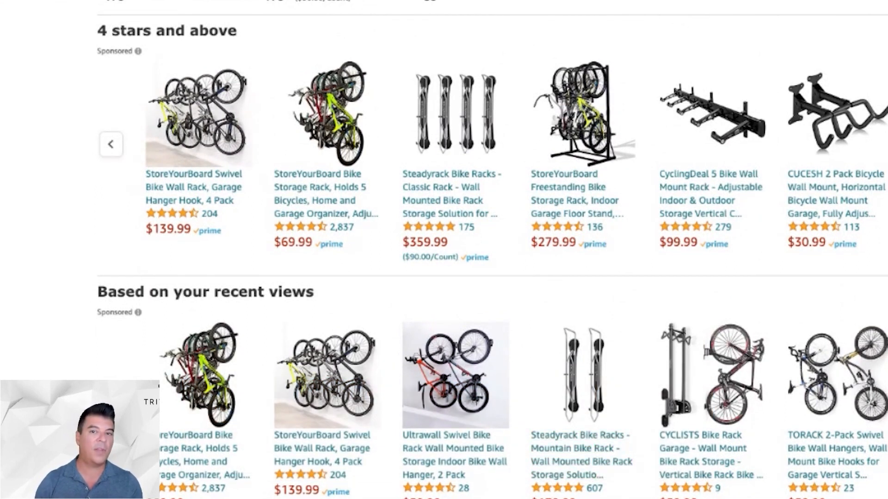
scroll(873, 363, down, 1)
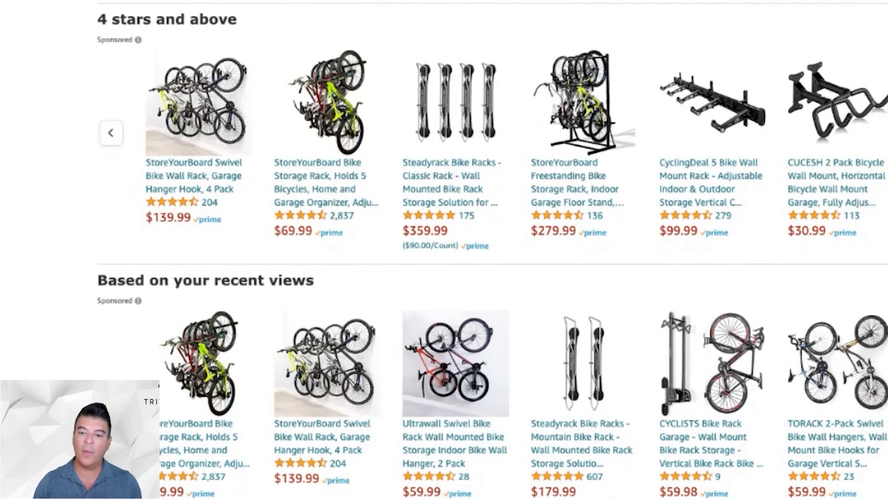
scroll(492, 250, up, 5)
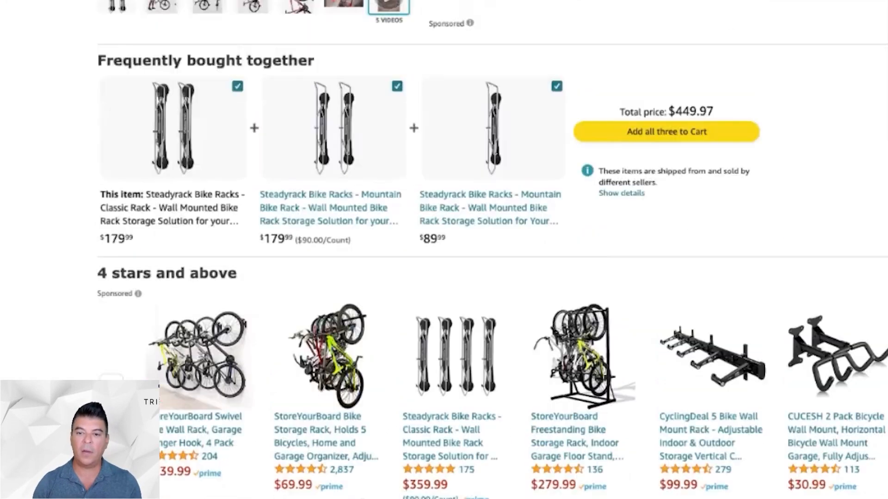
scroll(620, 107, up, 9)
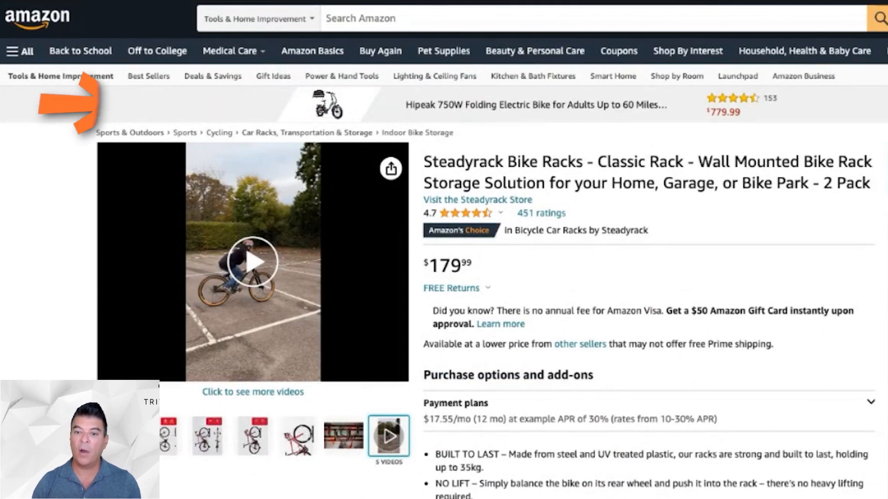
scroll(832, 273, down, 10)
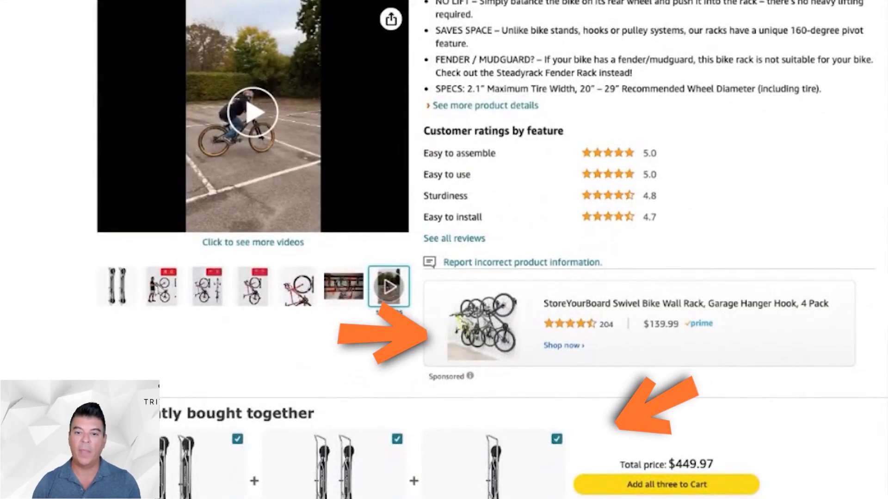
scroll(821, 304, up, 4)
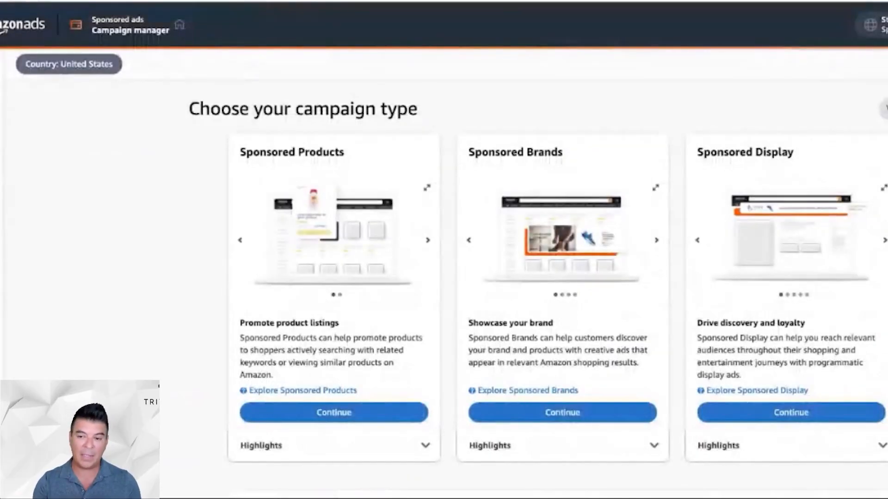
- Start a new Sponsored Display campaign and review its campaign, ad group and outcome settings
click(794, 416)
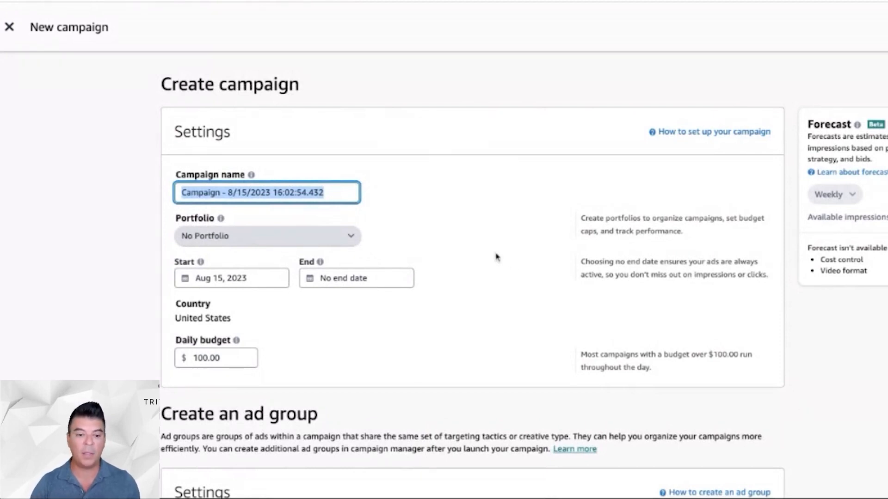
scroll(496, 255, down, 5)
scroll(496, 255, up, 5)
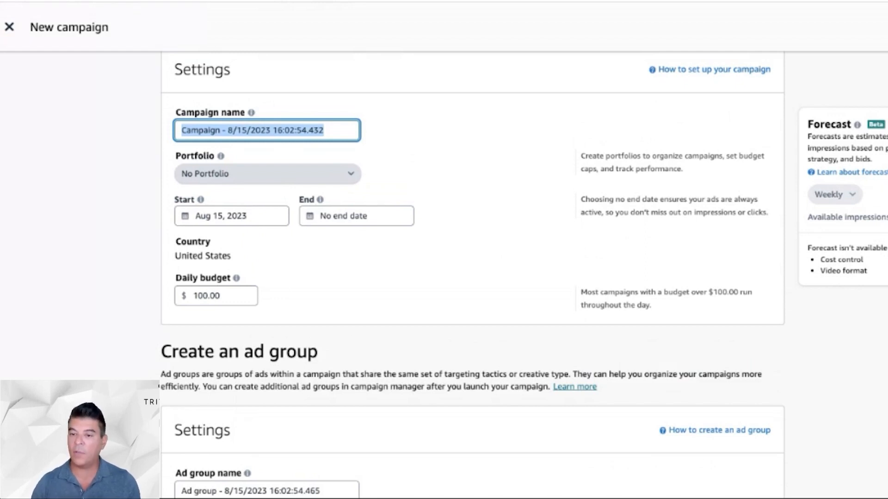
scroll(472, 275, down, 7)
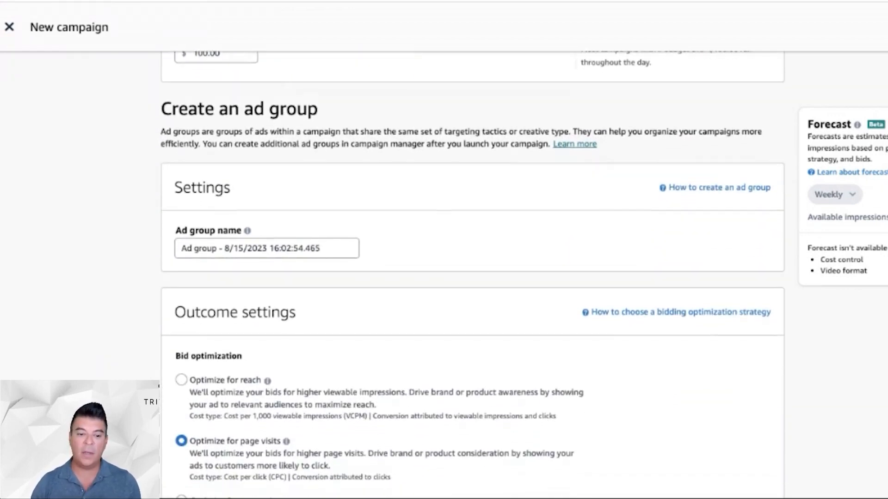
scroll(472, 274, down, 2)
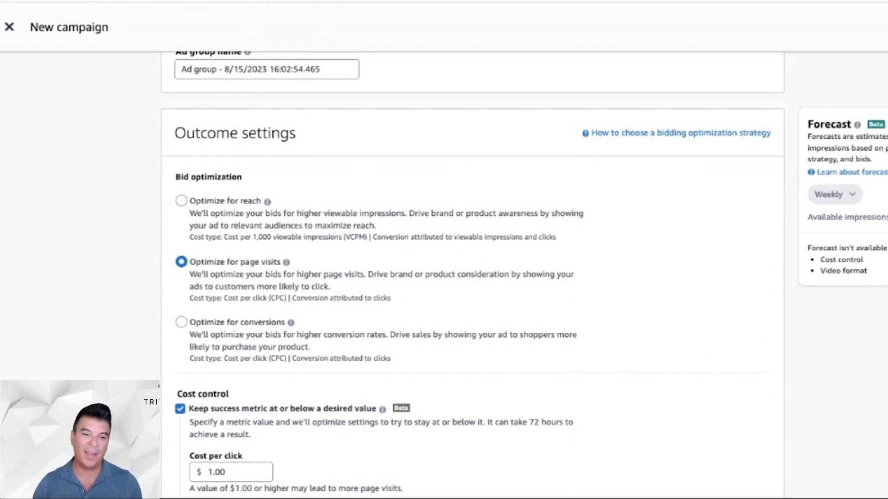
scroll(588, 161, down, 2)
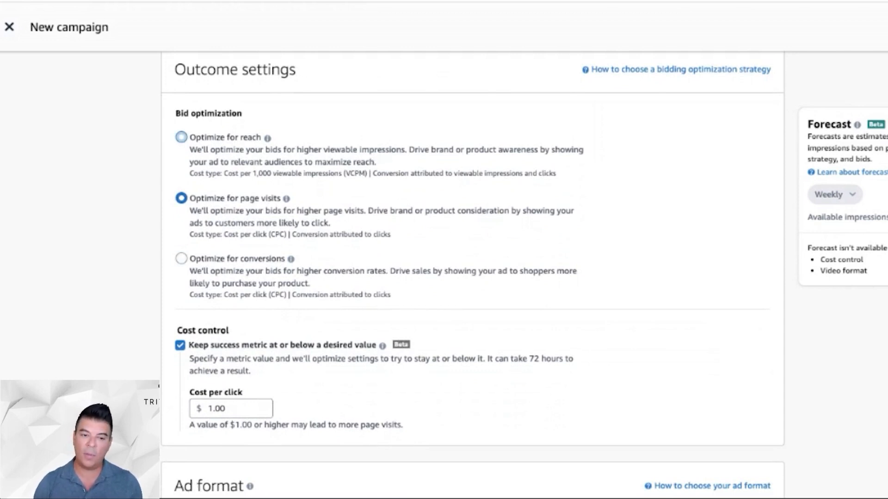
- Try out the conversions, page visits and reach options for bid optimization
mouse_move(267, 139)
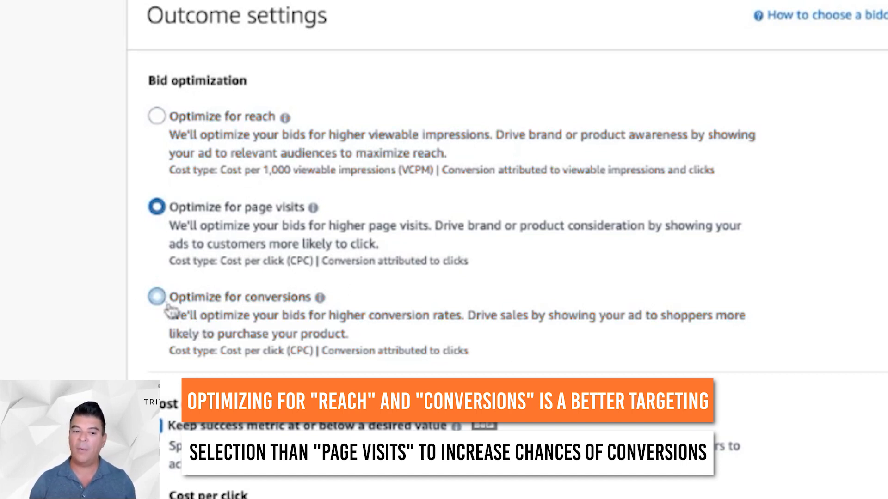
click(157, 297)
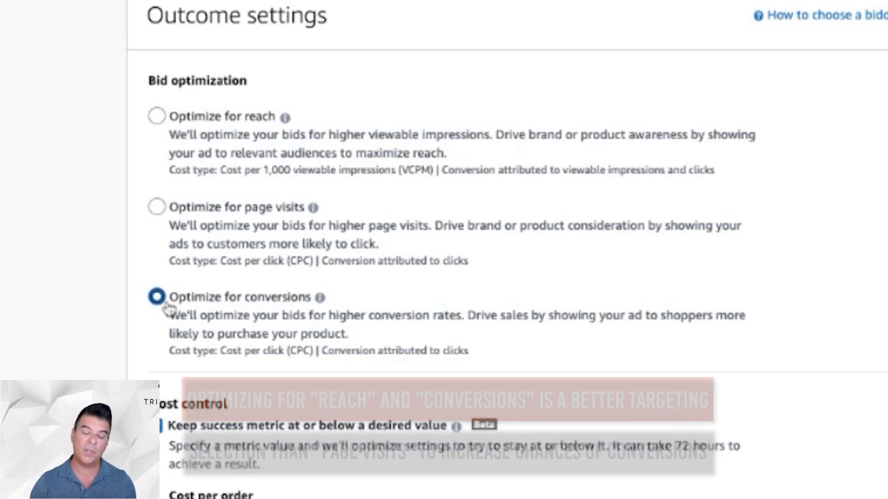
click(159, 210)
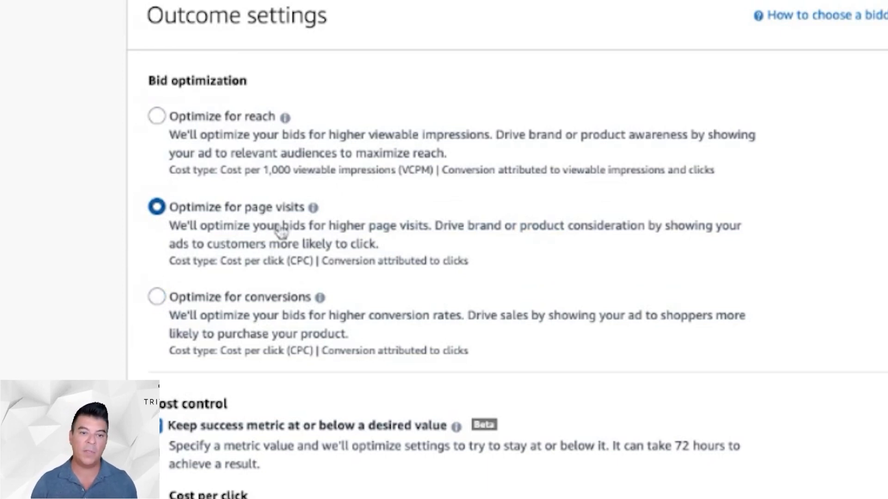
click(157, 297)
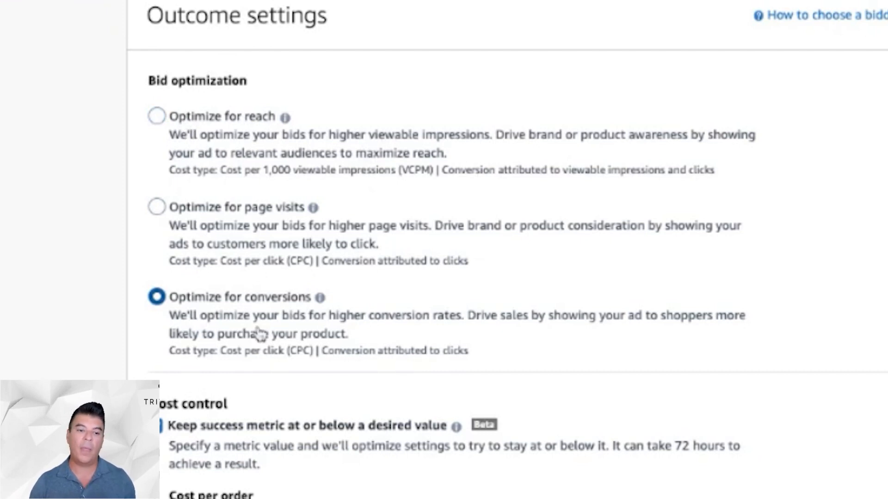
click(158, 207)
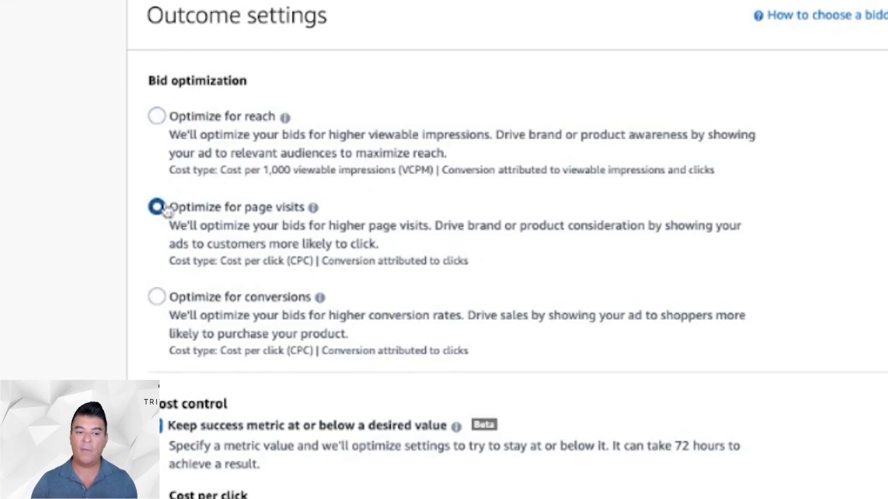
click(158, 117)
- Set bid optimization to Optimize for conversions and disable the cost control that keeps the success metric at or below a desired value
click(155, 298)
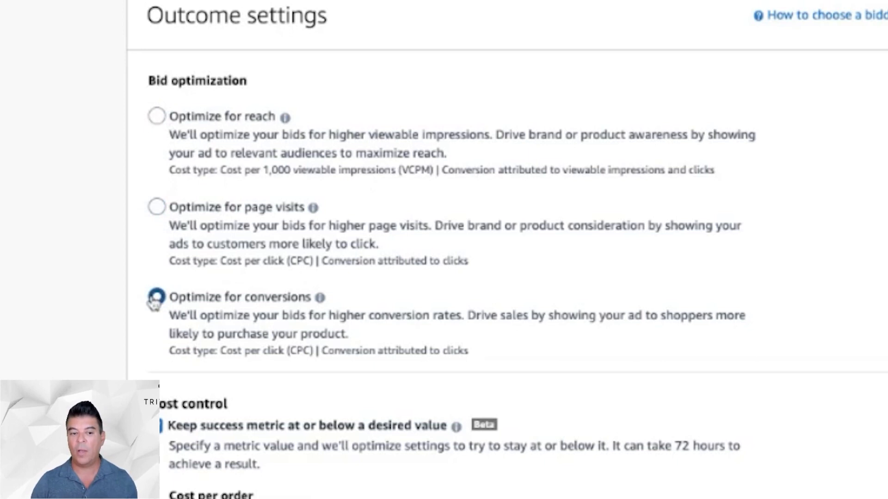
scroll(154, 303, down, 3)
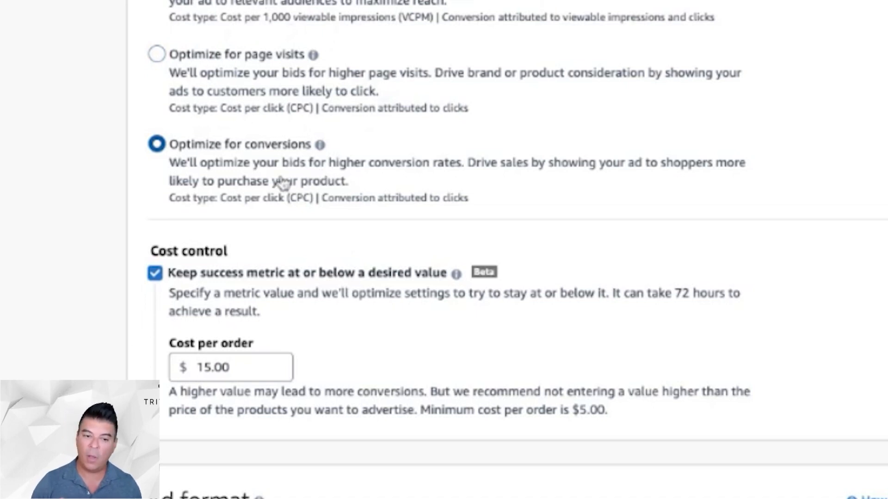
scroll(391, 185, down, 2)
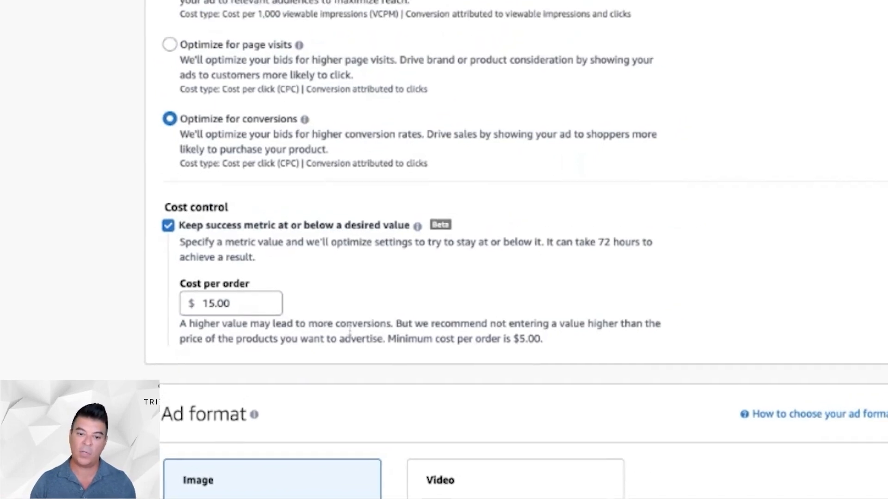
scroll(231, 301, down, 1)
scroll(231, 296, up, 2)
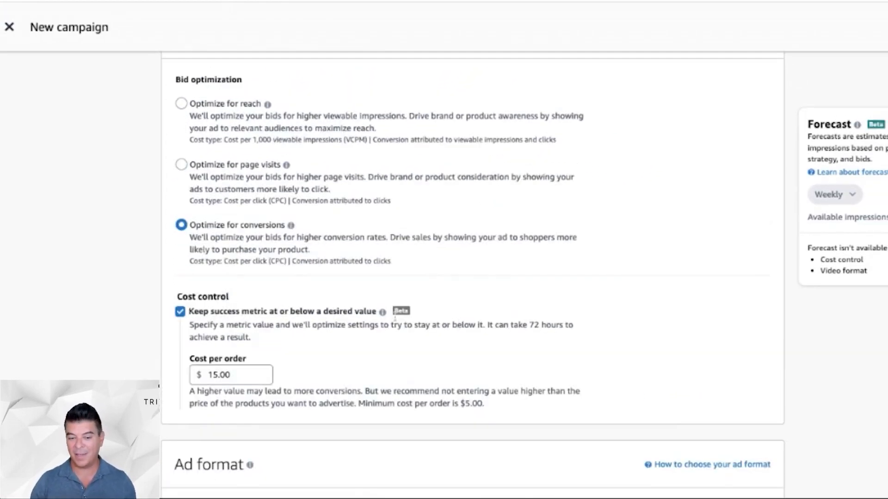
click(181, 312)
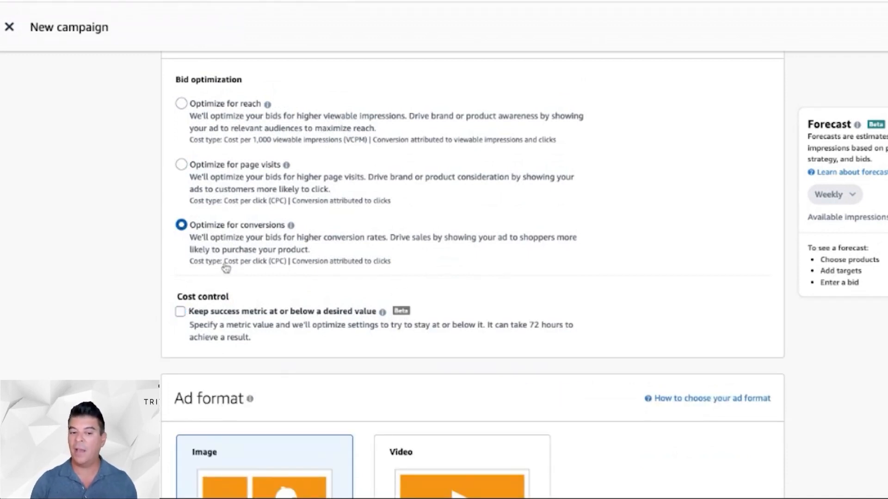
- Review the Image and Video ad format options and the section for products to advertise
scroll(295, 228, down, 5)
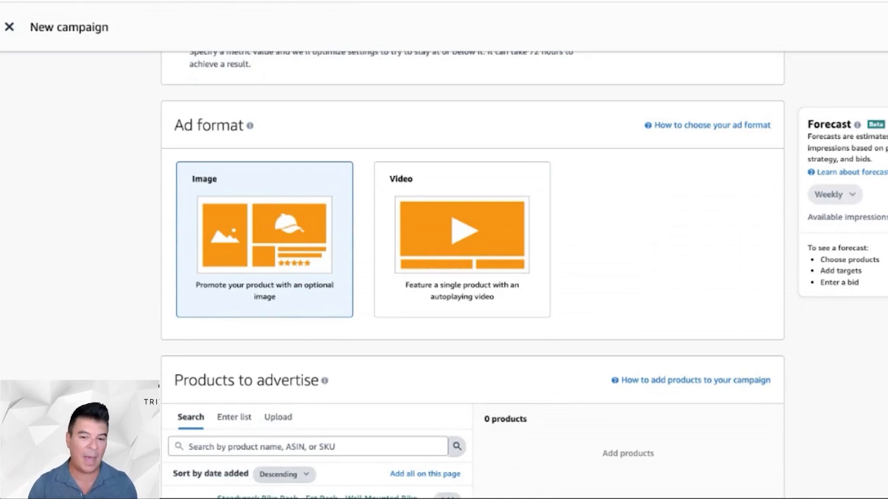
scroll(505, 291, down, 1)
scroll(506, 292, up, 3)
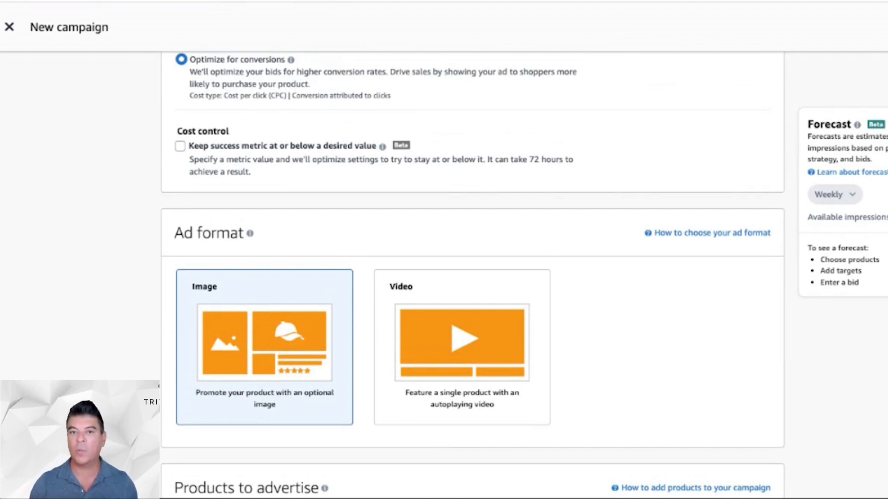
scroll(473, 272, down, 3)
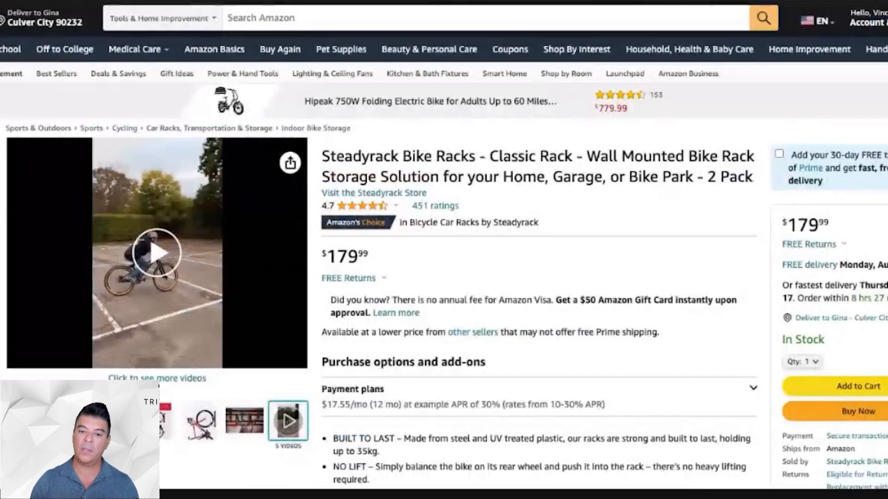
- Examine the Steadyrack Classic Rack product page, including its product and related videos, alongside the campaign's Image and Video ad formats
scroll(364, 227, down, 10)
scroll(366, 224, down, 20)
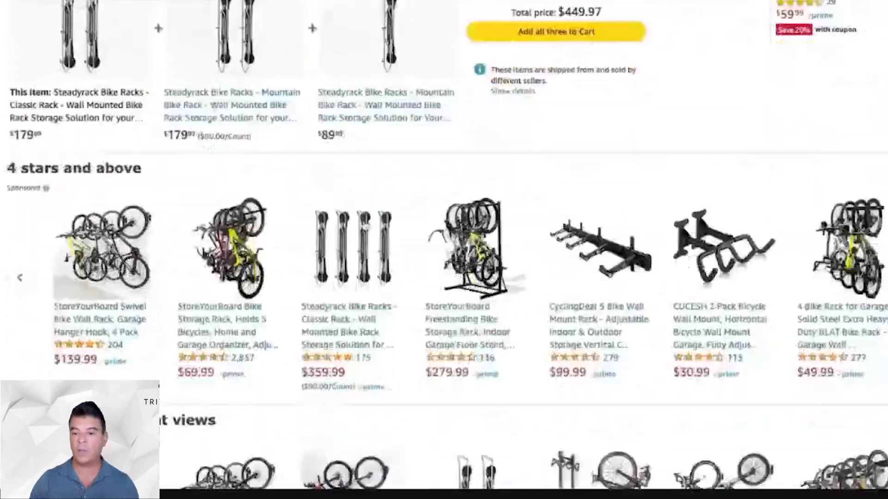
scroll(444, 250, down, 20)
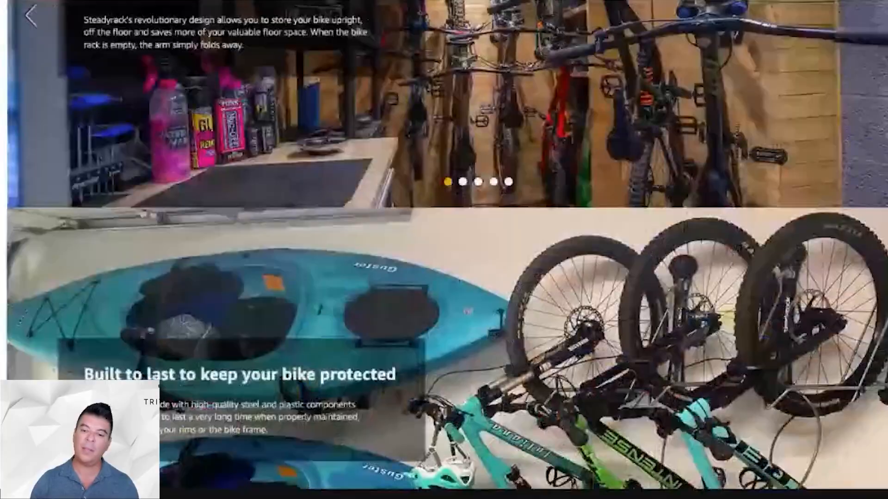
scroll(444, 250, down, 20)
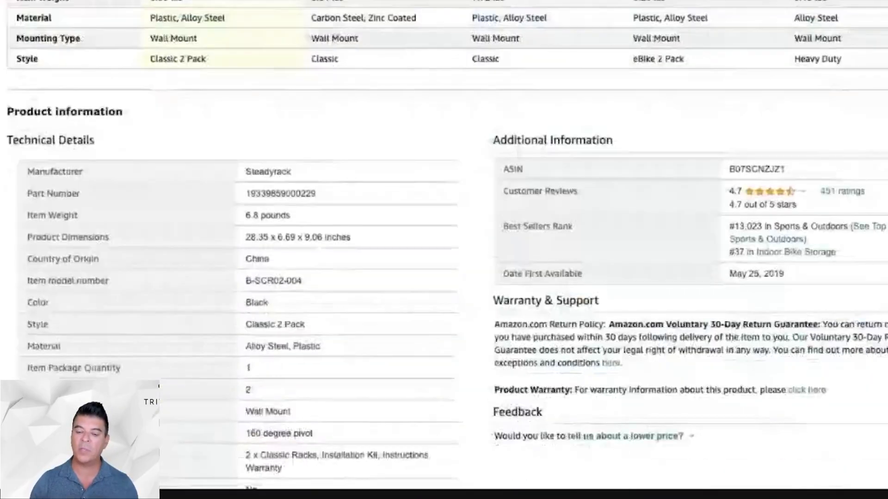
scroll(444, 249, down, 8)
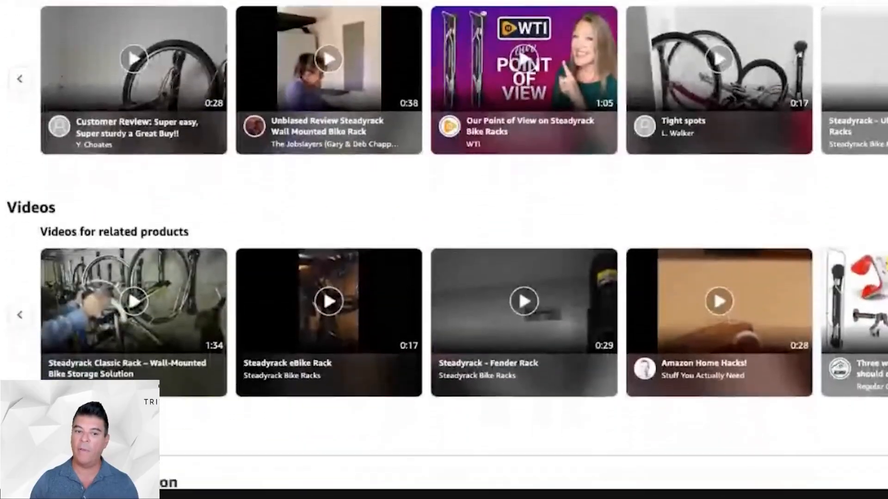
scroll(443, 250, up, 1)
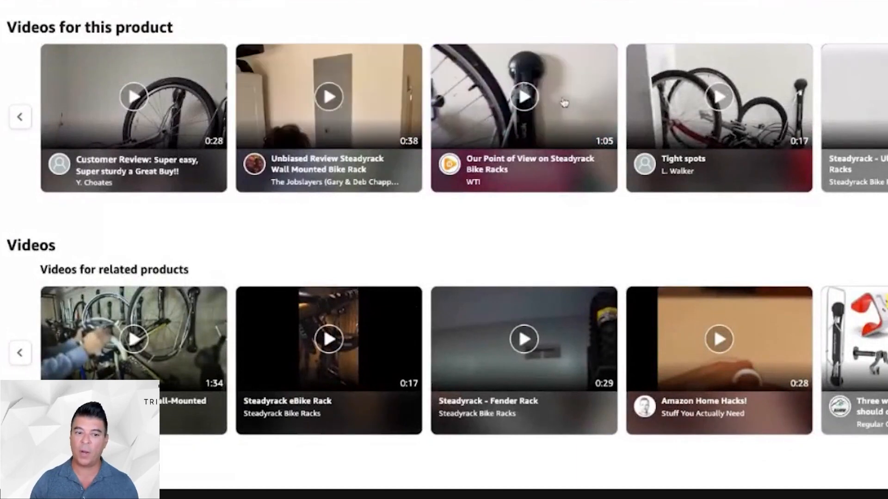
scroll(536, 152, down, 4)
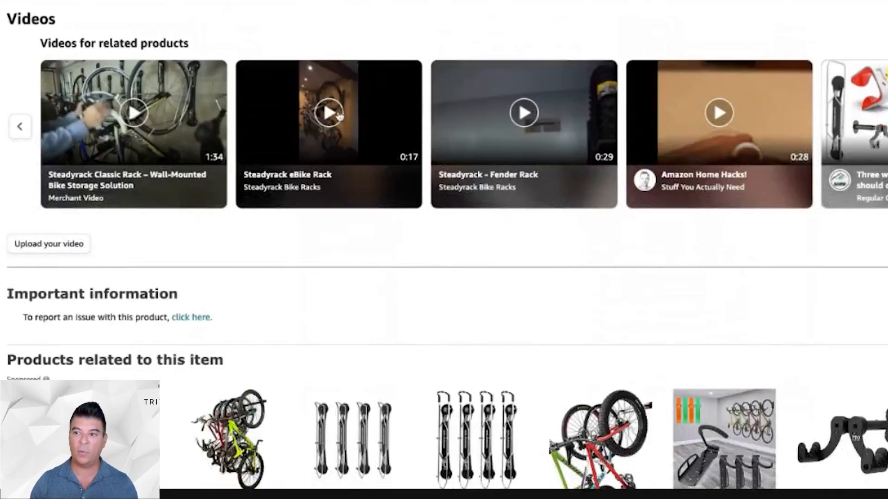
scroll(399, 99, down, 8)
scroll(337, 115, down, 5)
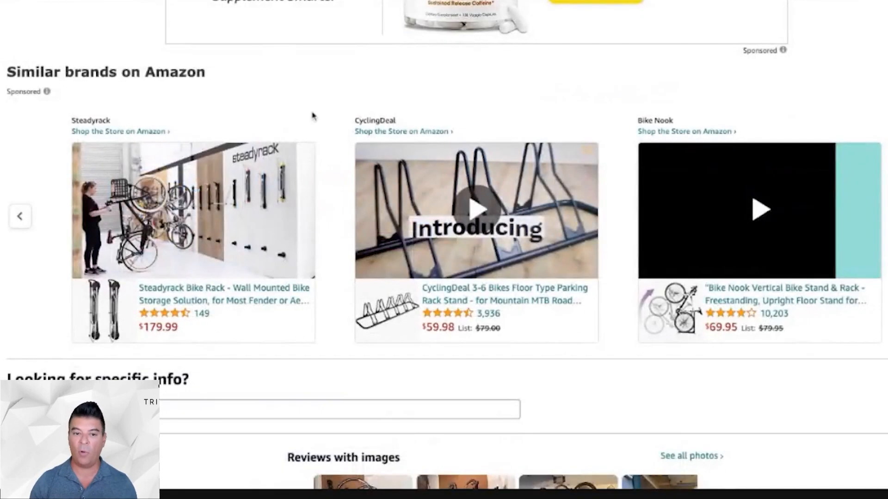
scroll(313, 116, down, 20)
scroll(314, 116, up, 20)
scroll(313, 115, up, 20)
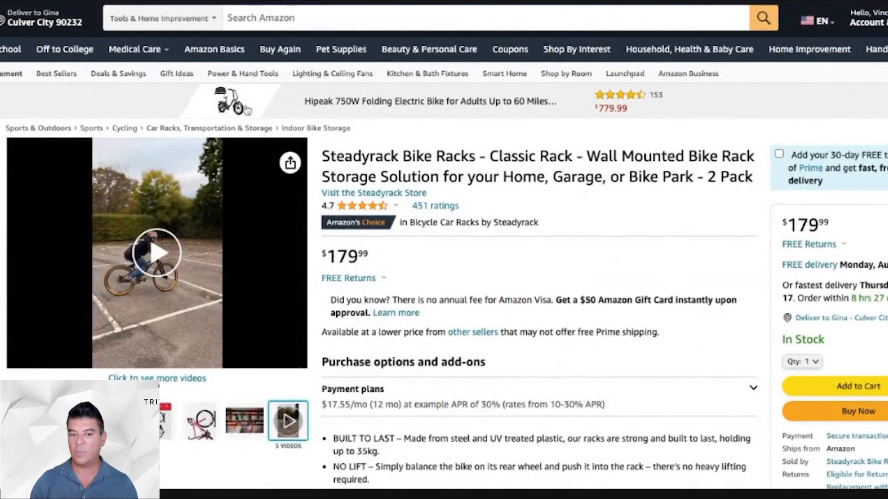
scroll(441, 187, down, 10)
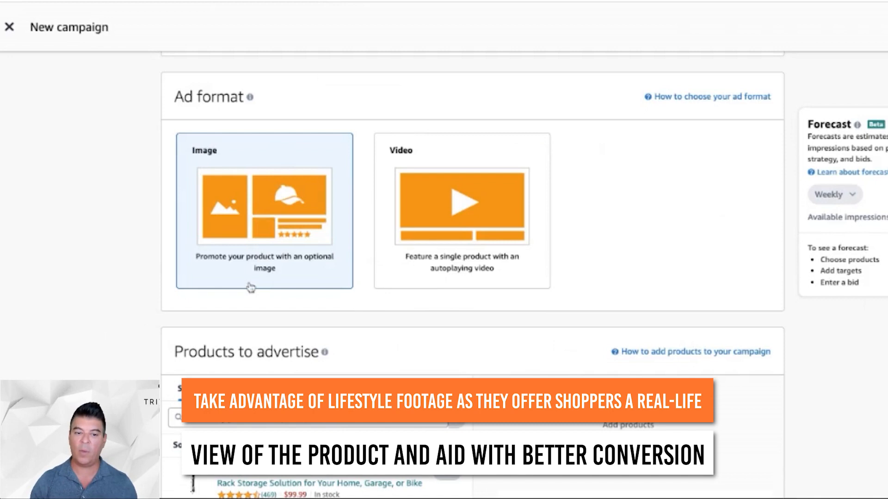
- Add the $99.99 Steadyrack Fat Rack bike rack to the products to advertise
scroll(250, 287, up, 2)
scroll(250, 287, down, 8)
scroll(323, 287, up, 2)
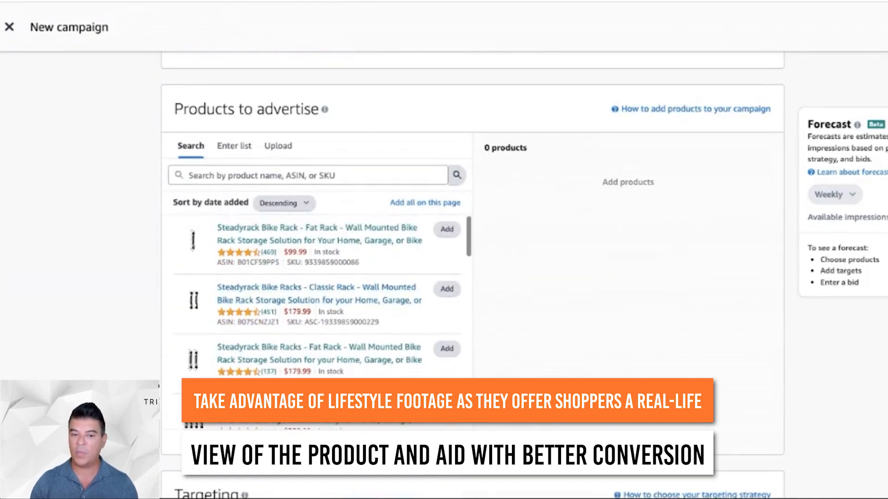
click(447, 230)
- Review the Contextual targeting and Audiences options and the explanations of Dynamic segments and Similar to advertised products
scroll(534, 274, down, 3)
scroll(533, 275, down, 2)
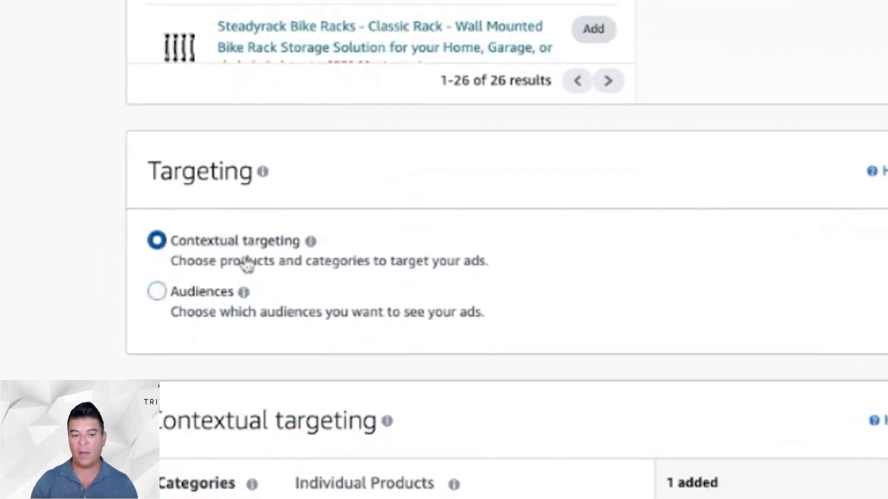
scroll(489, 249, down, 2)
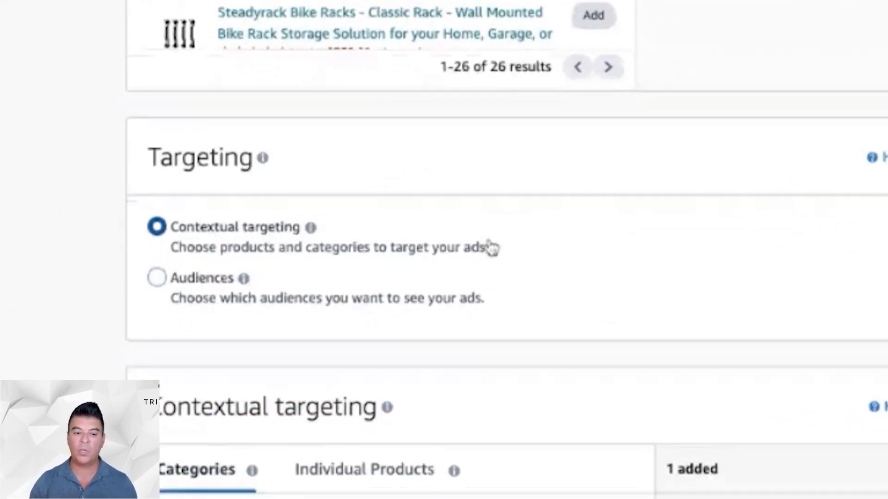
mouse_move(313, 167)
scroll(473, 201, down, 5)
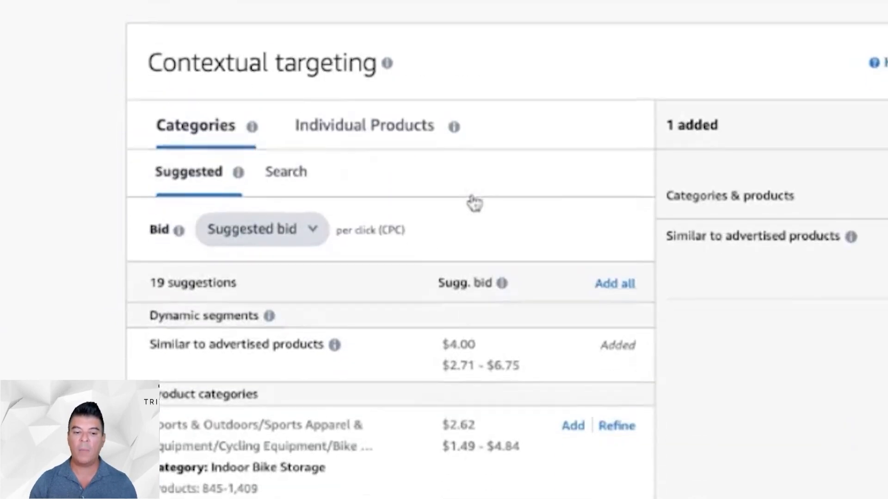
scroll(396, 177, down, 5)
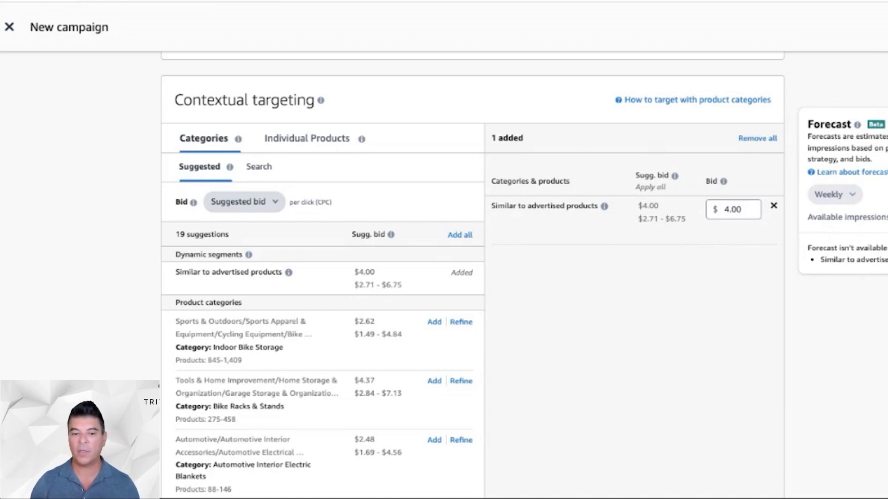
mouse_move(293, 271)
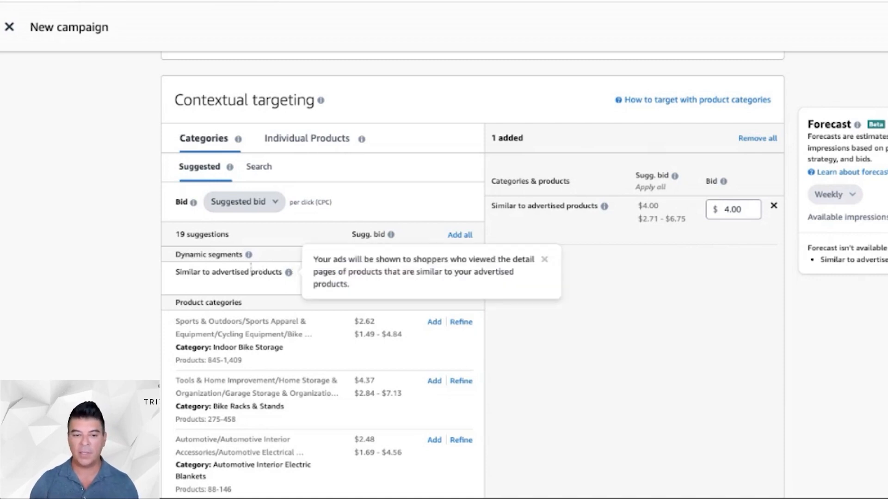
mouse_move(248, 256)
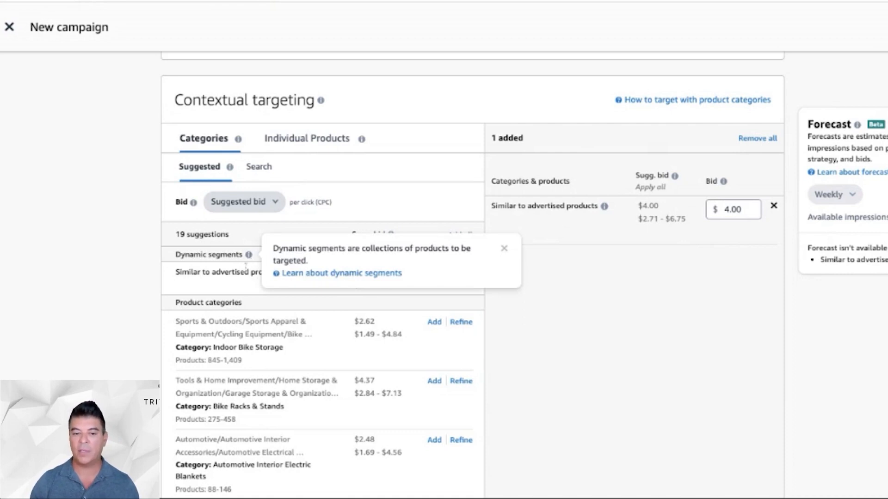
mouse_move(290, 273)
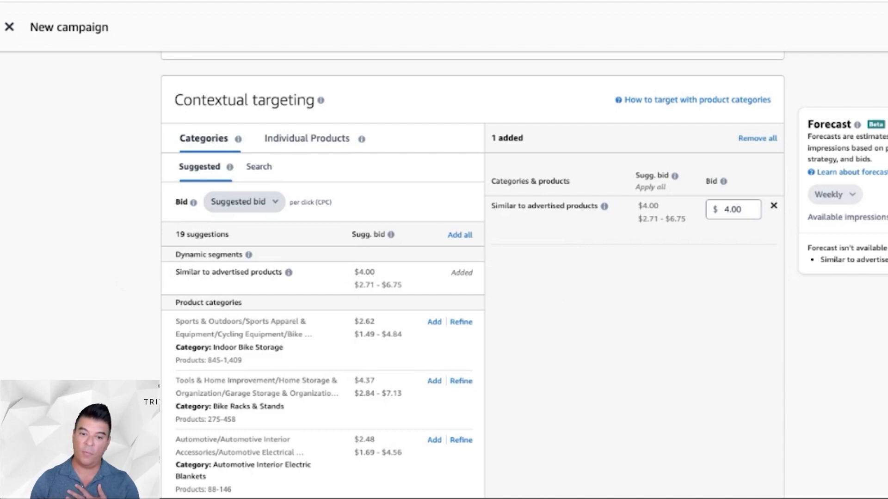
- Remove the Similar to advertised products target and look through the suggested product categories
click(773, 206)
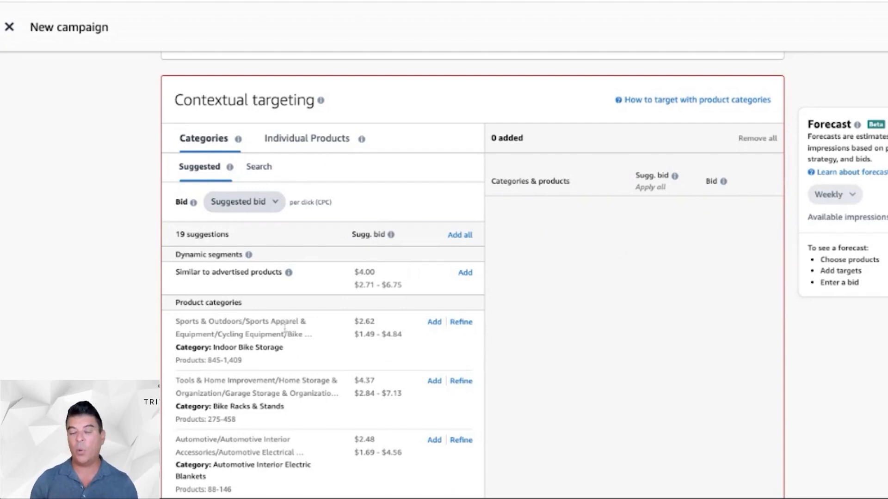
scroll(285, 329, down, 2)
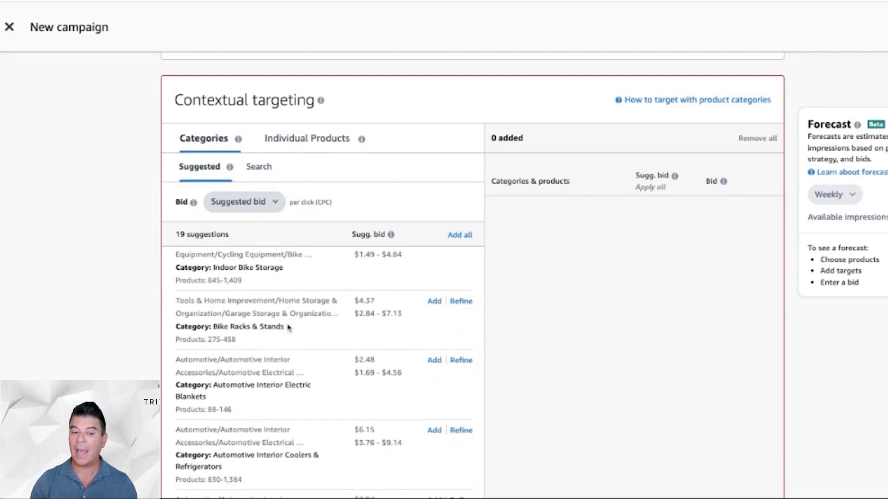
scroll(290, 329, down, 2)
scroll(290, 329, down, 2)
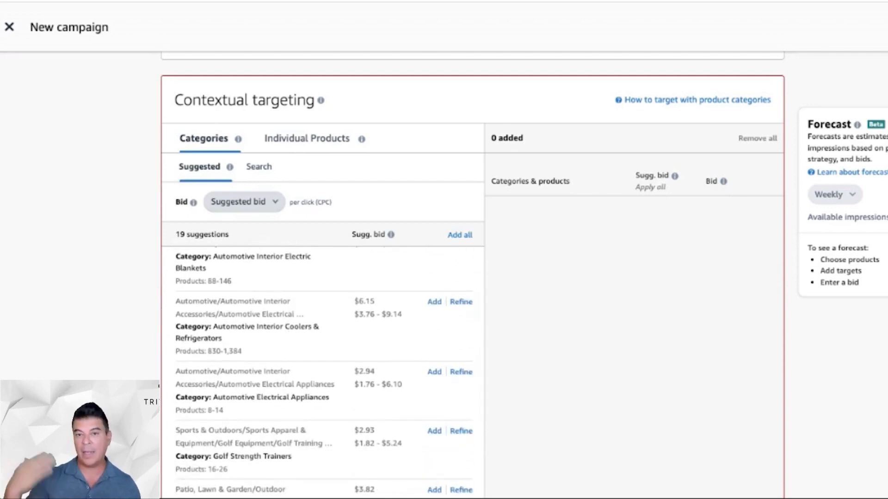
scroll(324, 372, down, 5)
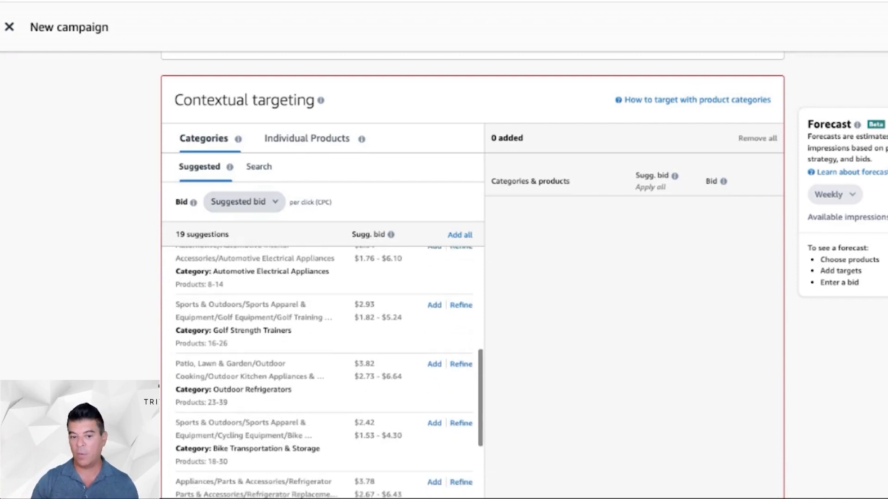
scroll(324, 372, up, 10)
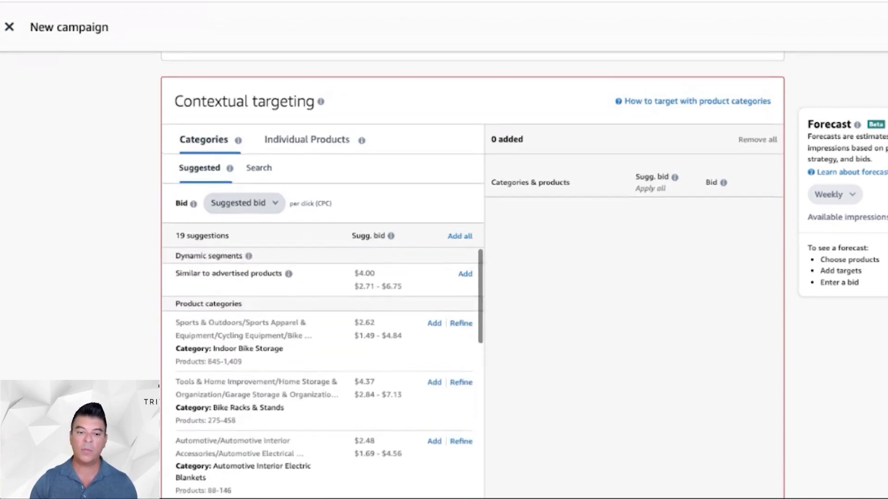
scroll(323, 372, down, 1)
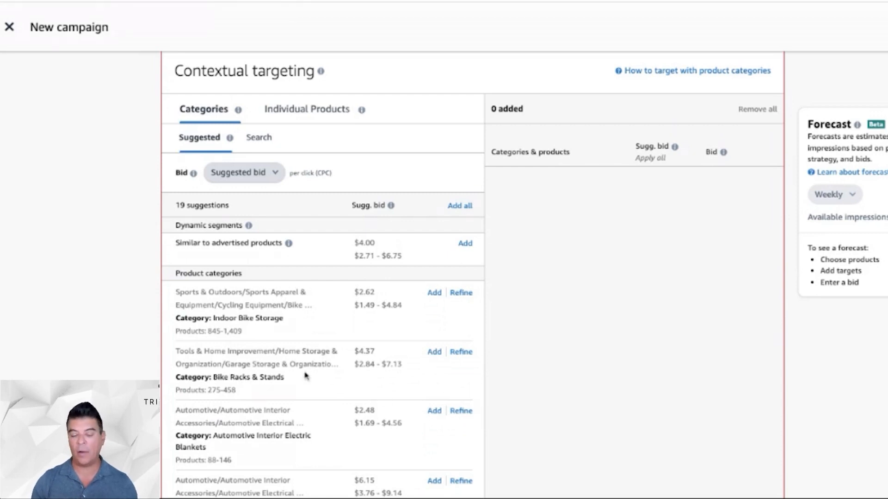
- Open the refinement options for the Bike Racks & Stands category and view its selectable brands
click(461, 352)
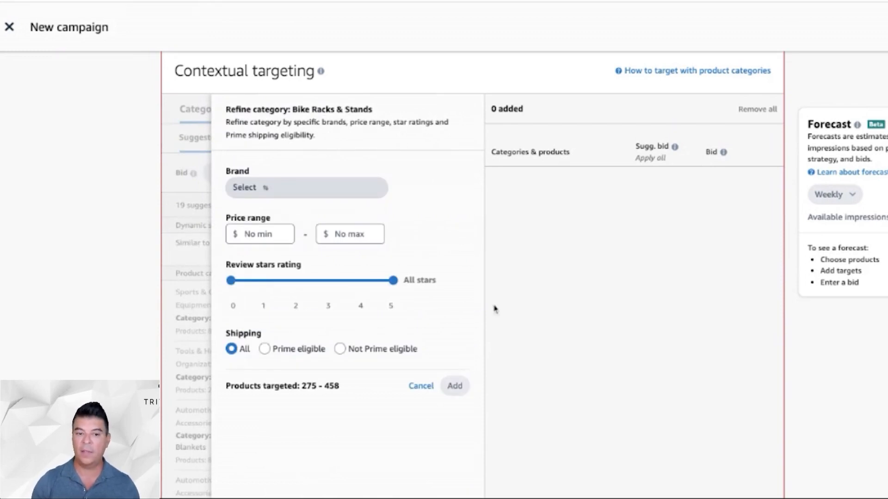
click(342, 195)
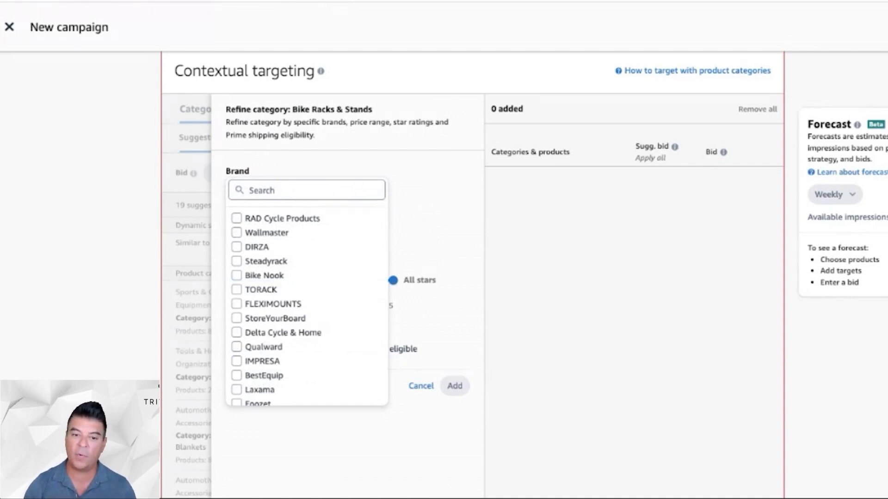
key(Escape)
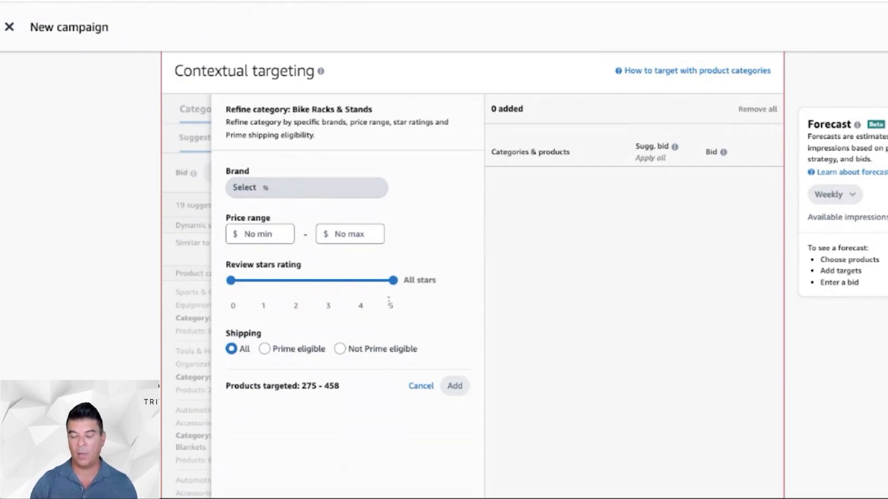
- Try minimum prices of $150 and $124 in the Bike Racks & Stands refinement
click(275, 234)
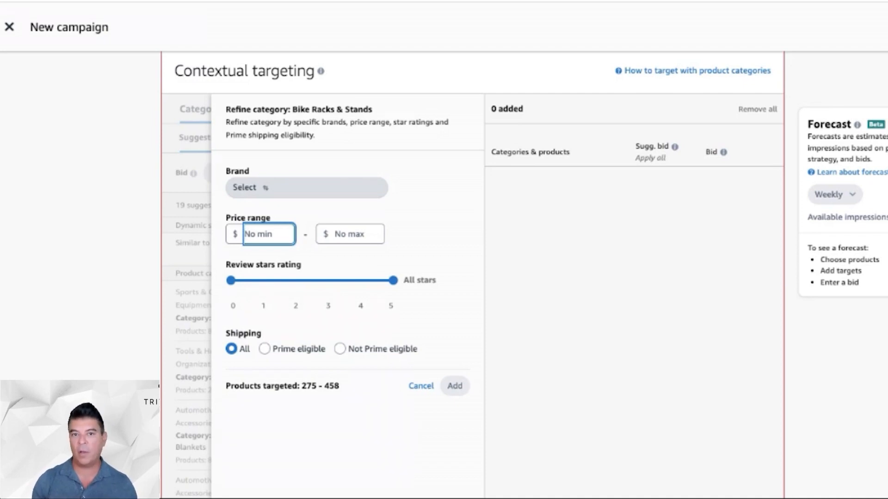
text(150)
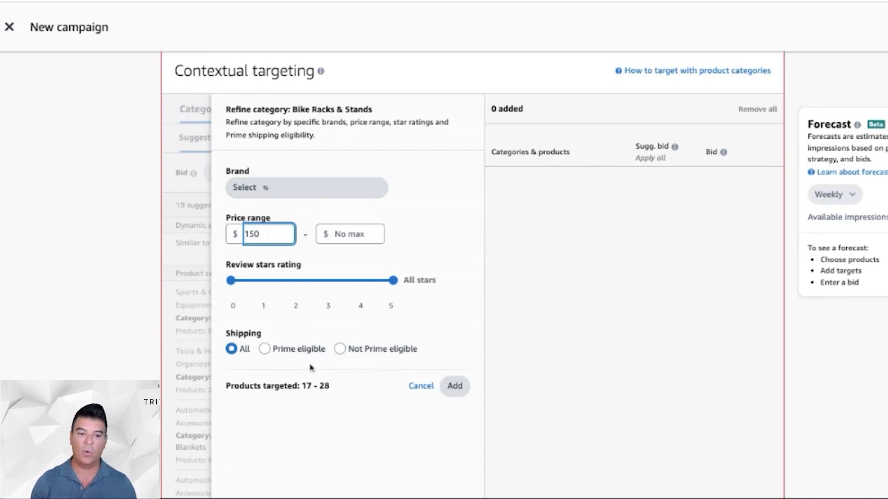
key(BackSpace)
key(BackSpace)
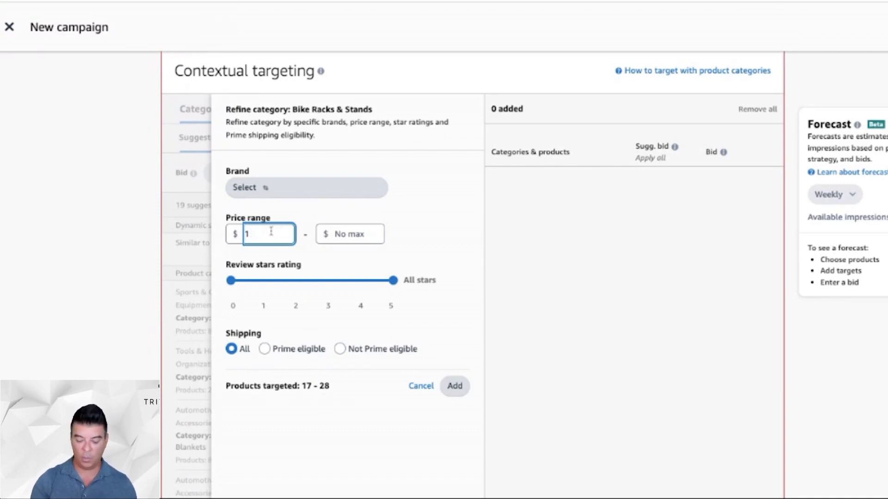
text(24)
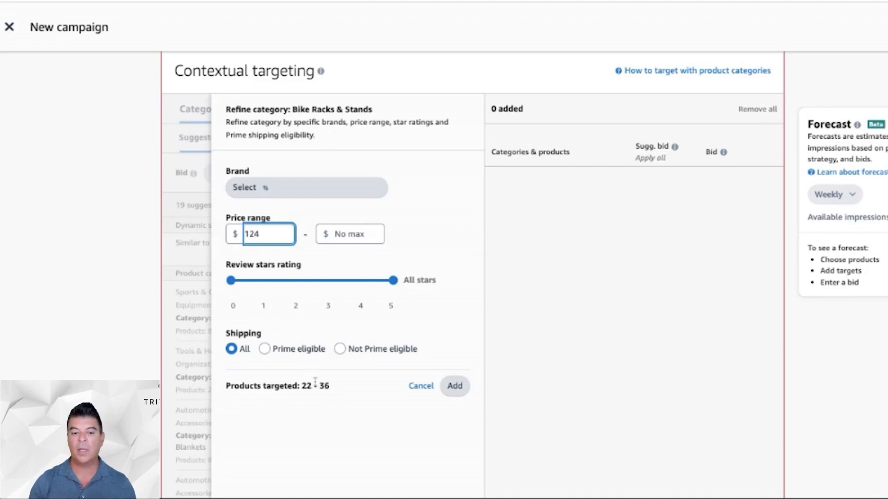
click(342, 386)
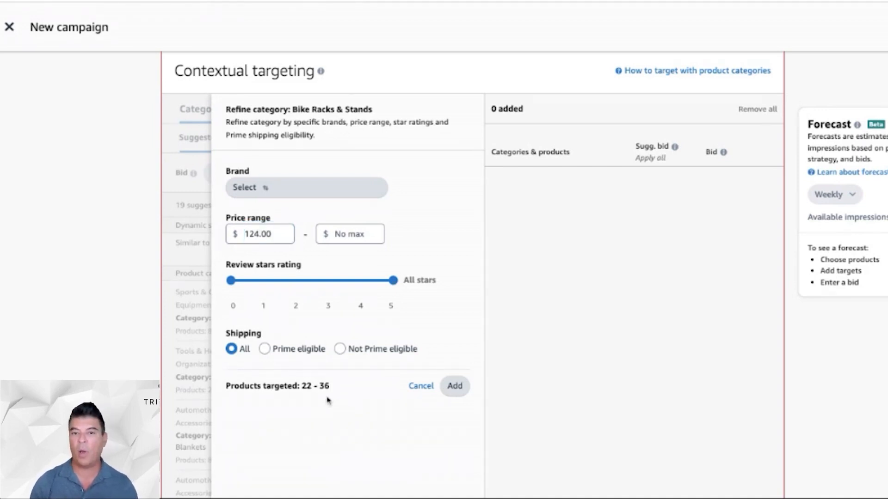
- Set the category's minimum price to $100 and limit the review stars rating to 0 - 3 stars
click(274, 230)
key(BackSpace)
key(BackSpace)
key(BackSpace)
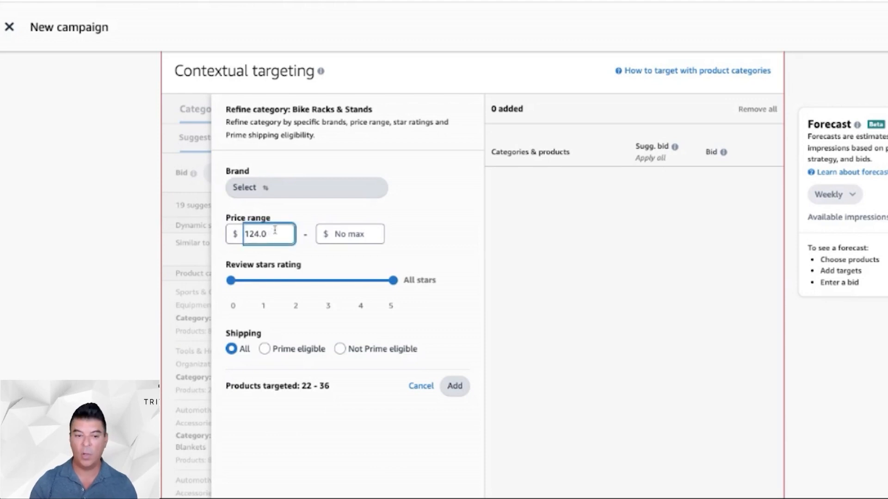
key(BackSpace)
key(BackSpace)
text(00)
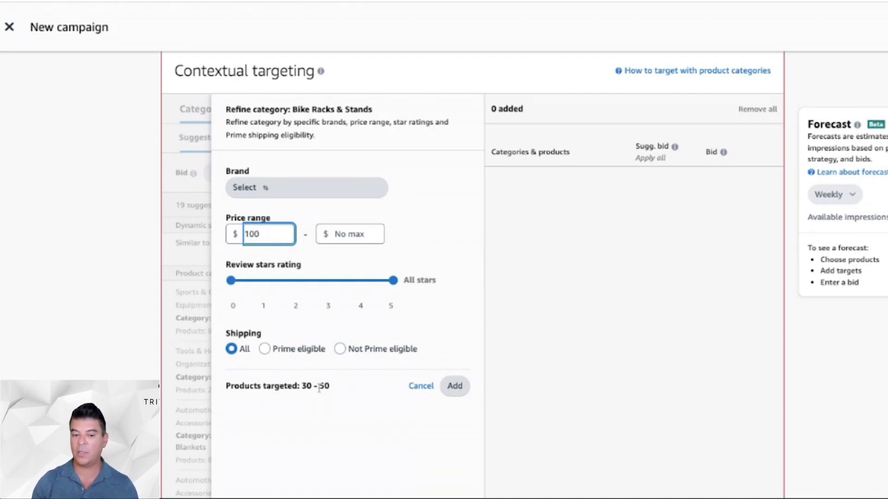
click(365, 285)
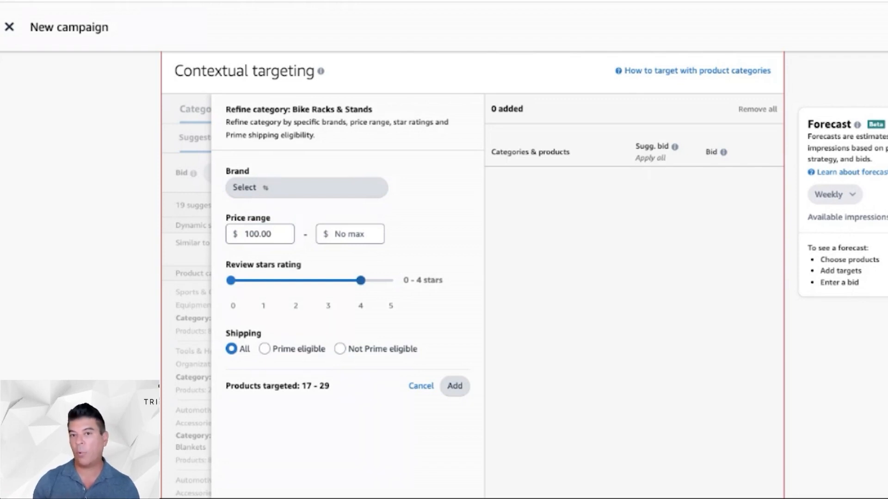
click(329, 282)
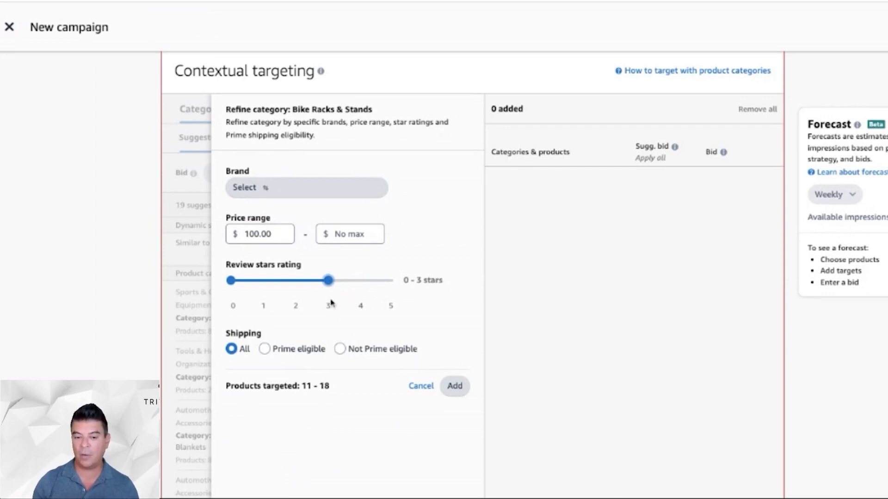
- Widen the review stars rating to all stars and add the refined Bike Racks & Stands category as a target
click(361, 281)
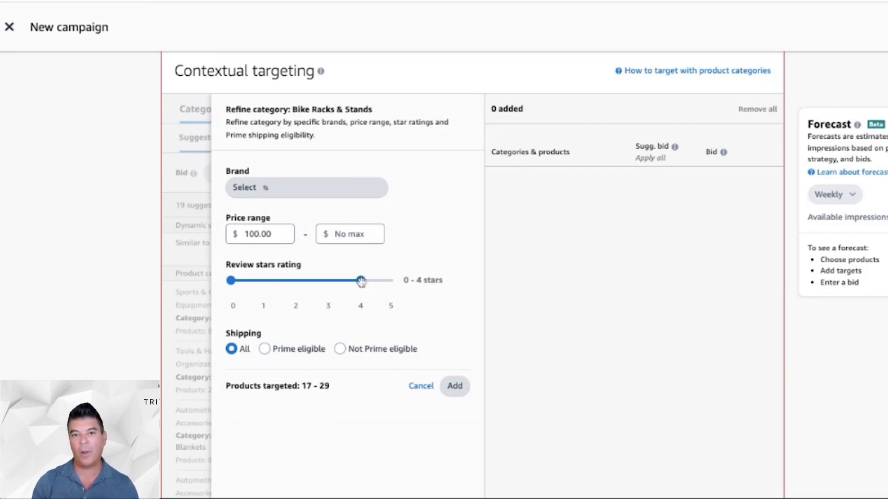
click(392, 282)
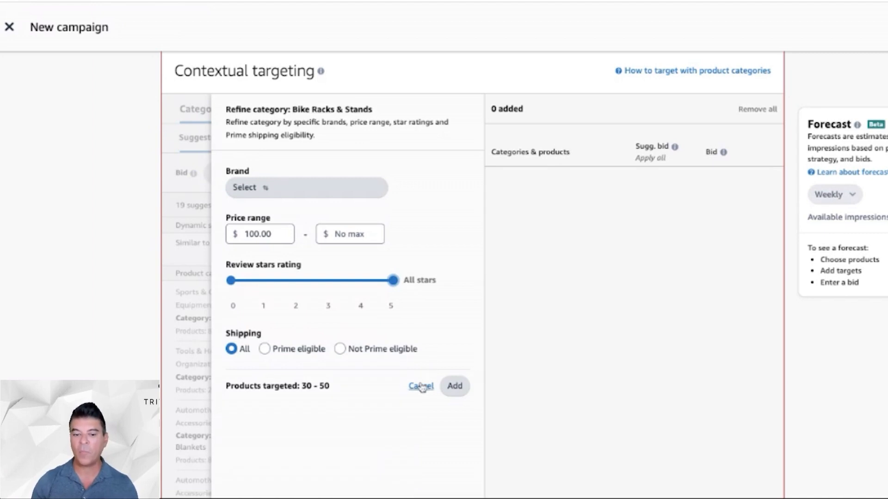
click(456, 386)
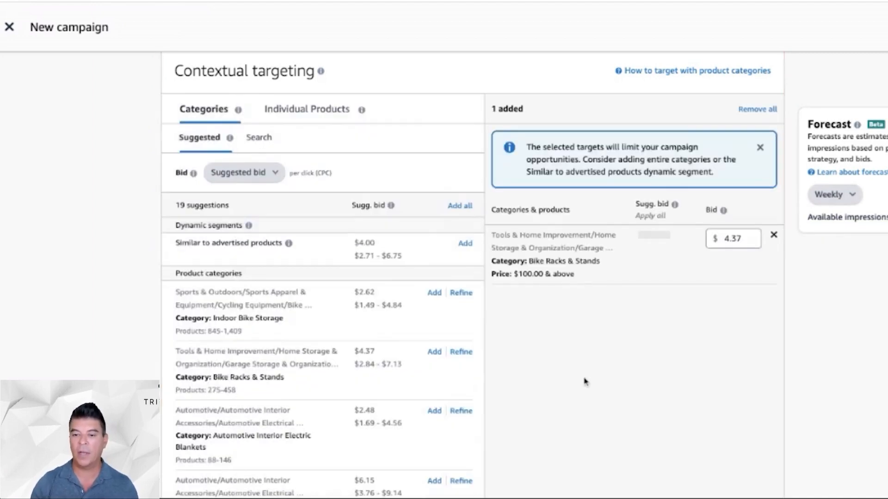
- Review the contextual targeting section, view the searchable list of all categories, and open the individual products targeting options
scroll(585, 381, up, 2)
scroll(584, 381, down, 5)
scroll(585, 381, up, 2)
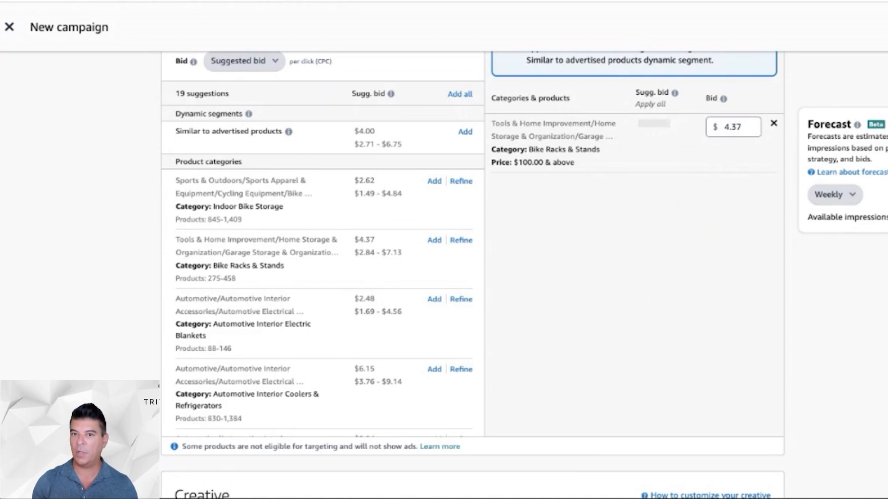
scroll(424, 324, up, 2)
scroll(424, 325, down, 2)
scroll(424, 324, up, 3)
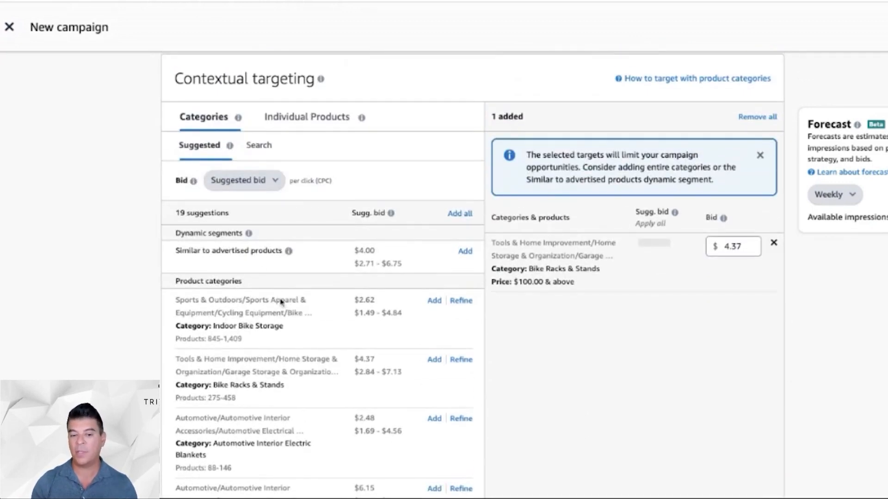
click(260, 146)
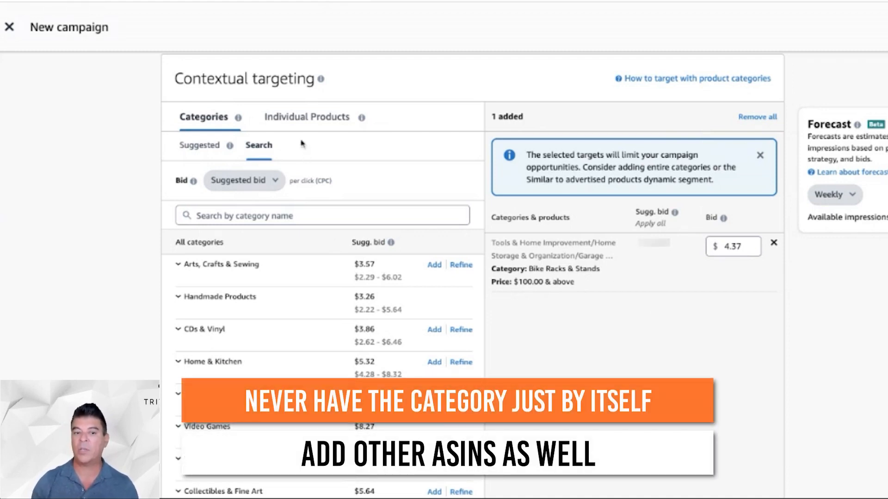
click(297, 121)
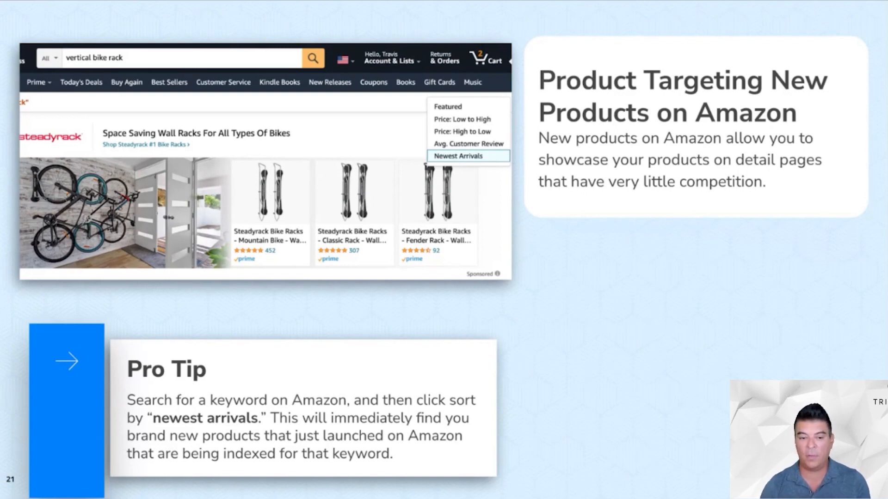
click(659, 324)
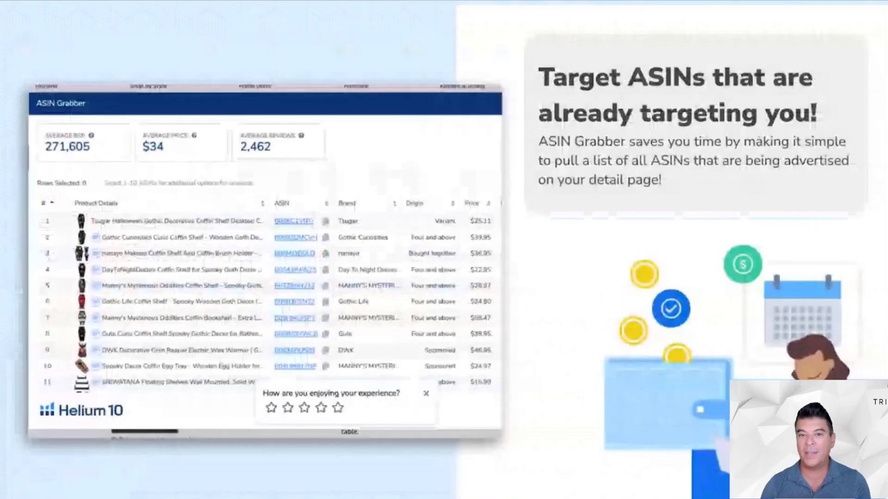
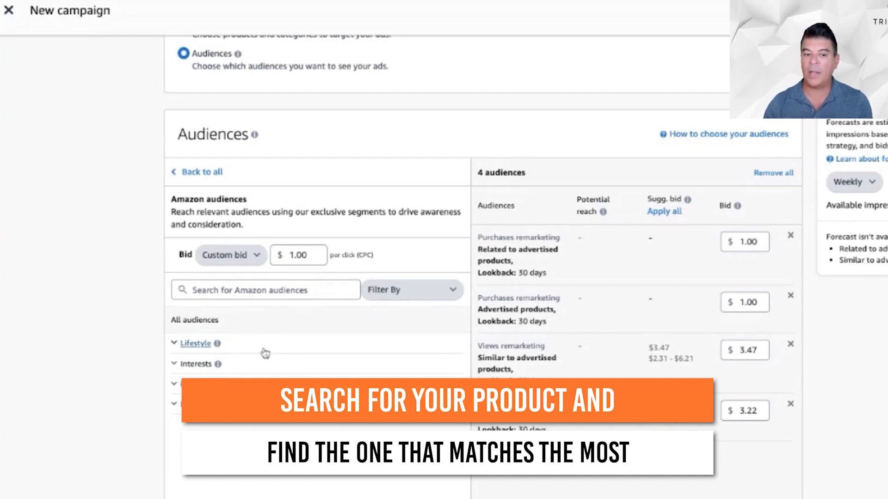
- Return to the audience type overview and examine the views remarketing options, including the available lookback periods
click(215, 172)
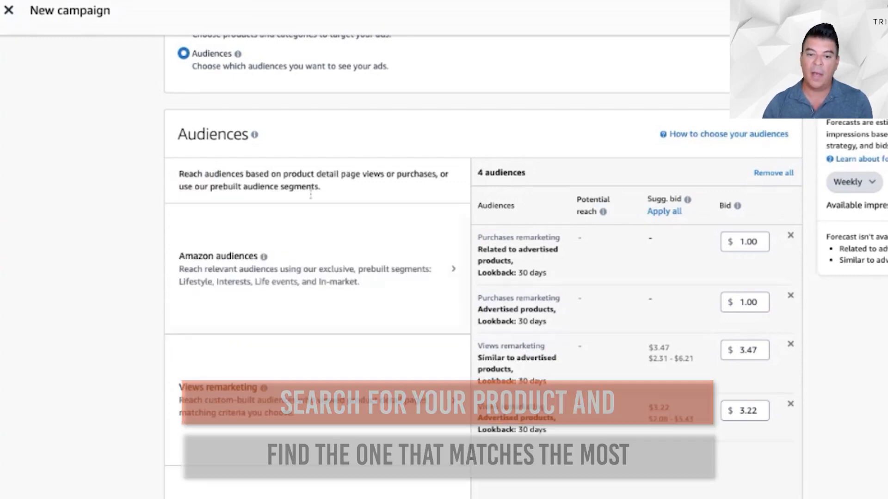
scroll(341, 232, down, 4)
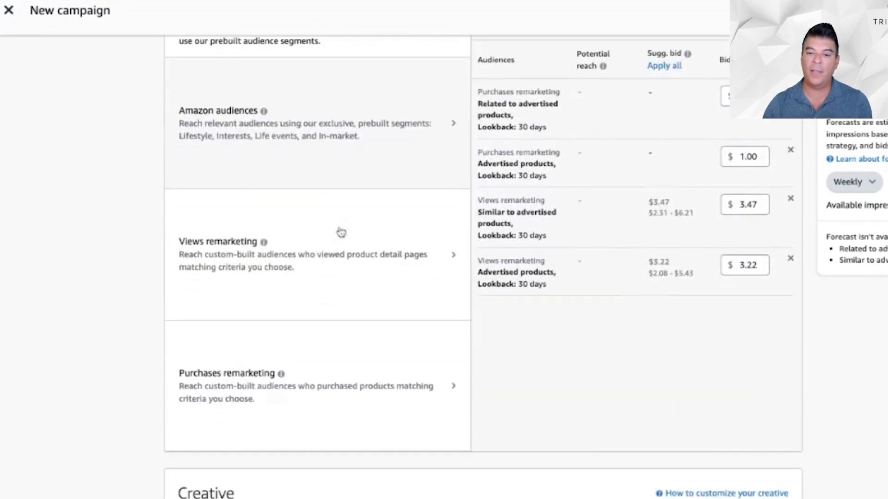
scroll(531, 170, up, 1)
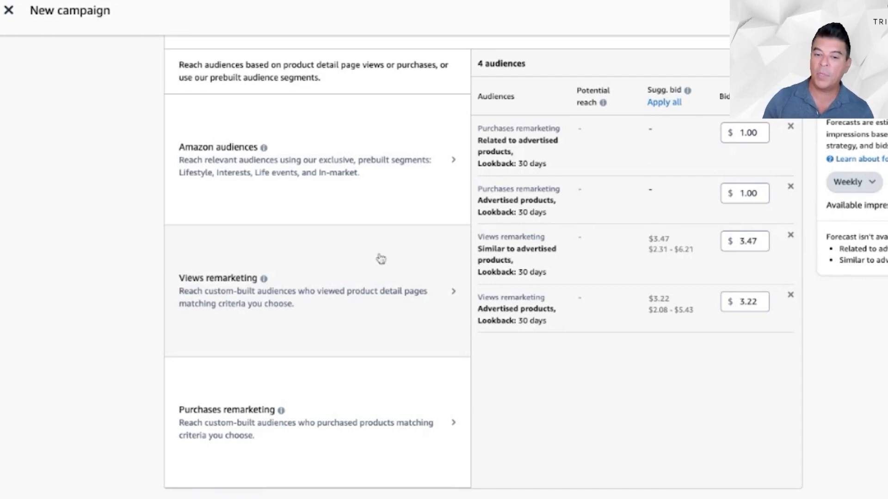
mouse_move(264, 280)
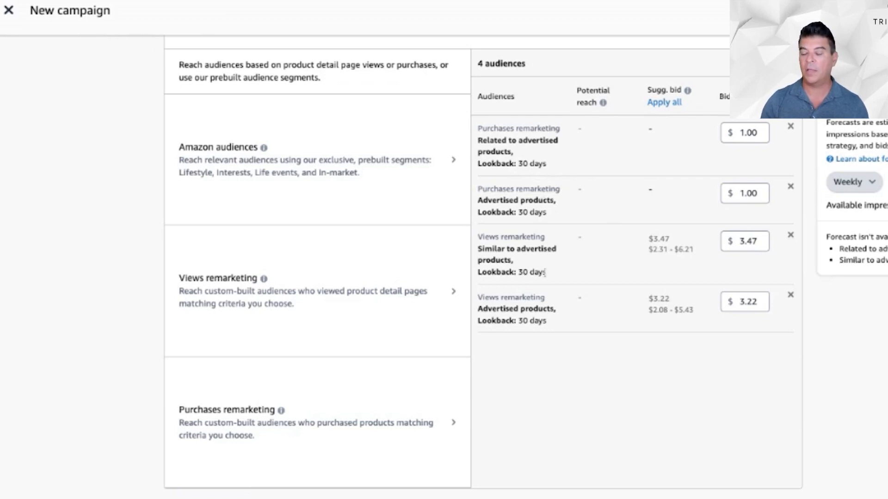
click(359, 291)
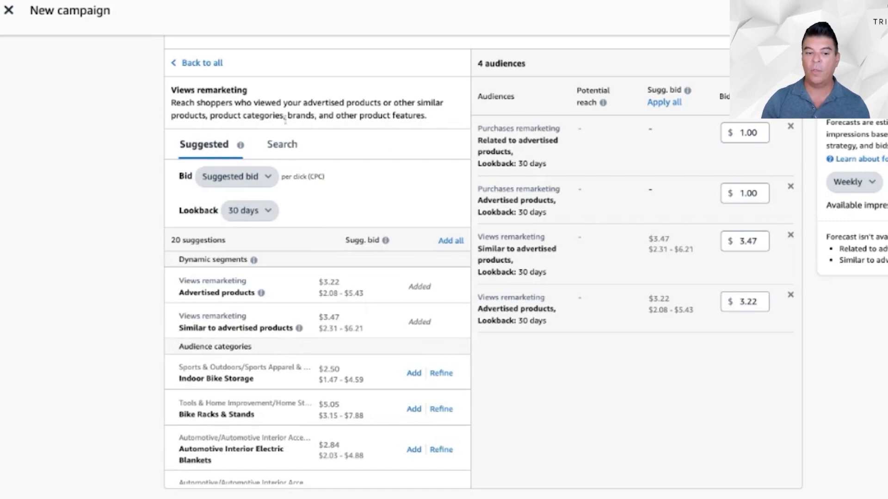
click(258, 212)
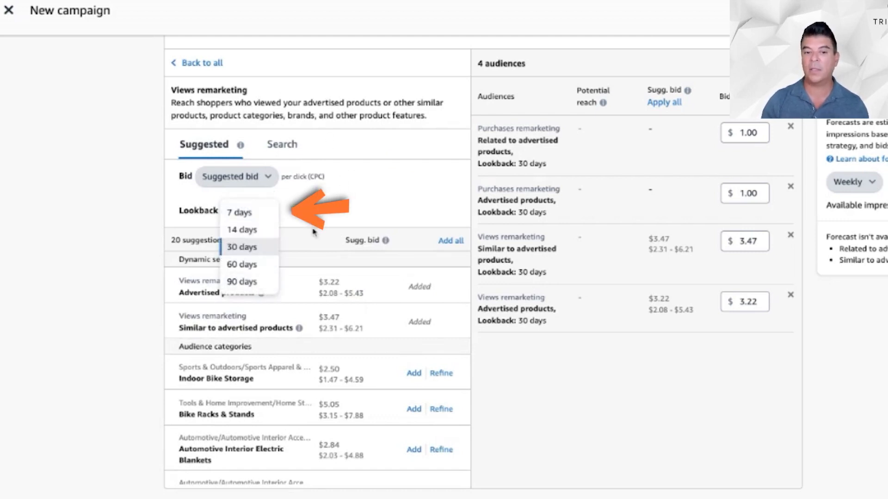
click(331, 208)
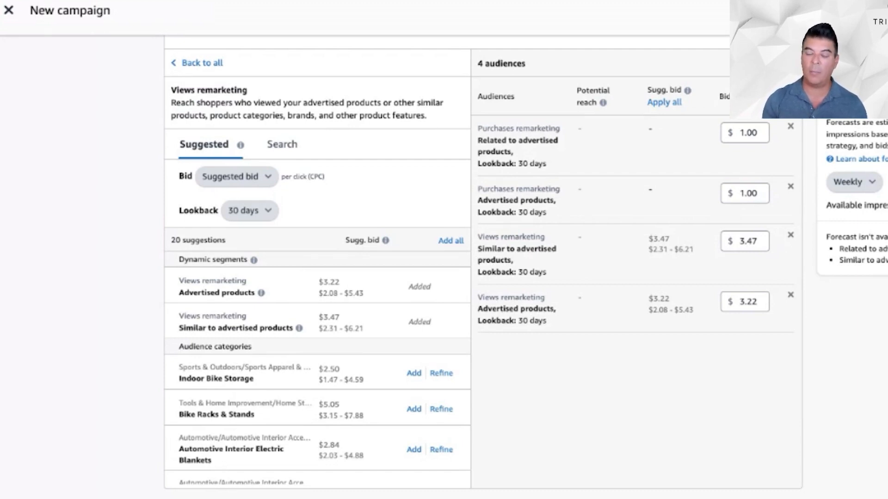
click(199, 63)
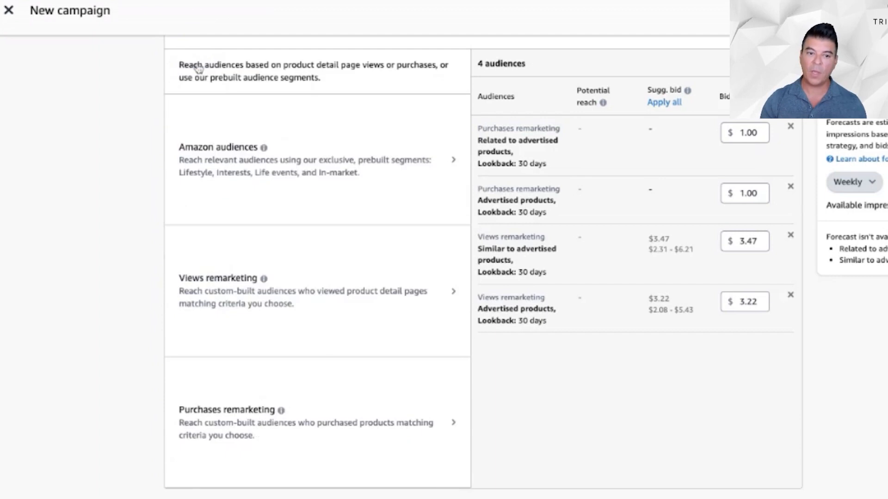
- Examine the suggested segments, bid and lookback settings for purchases remarketing audiences
click(314, 418)
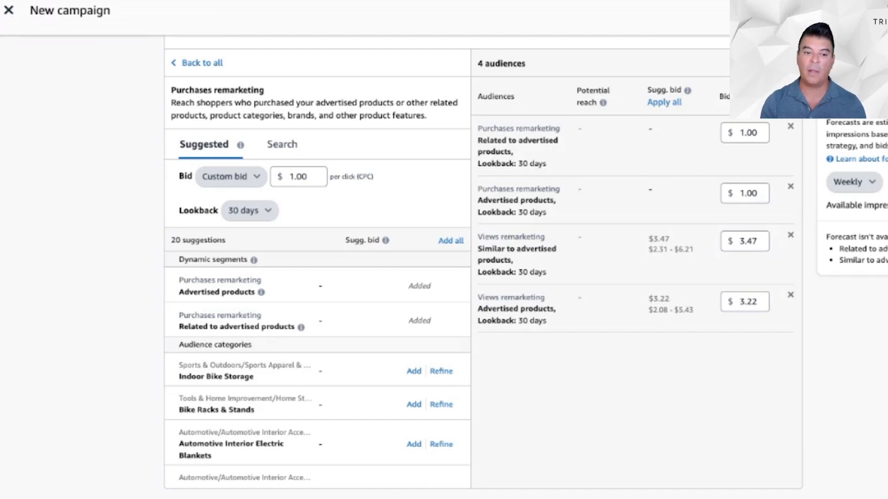
scroll(348, 149, down, 1)
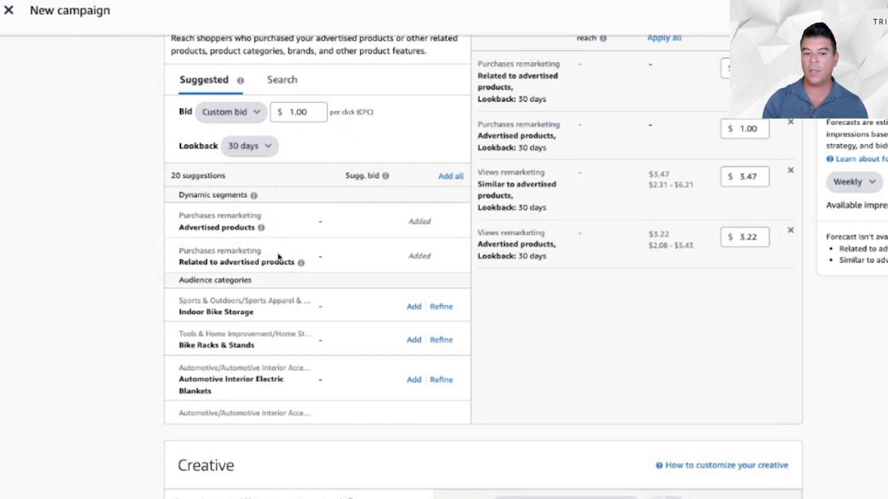
scroll(269, 301, up, 2)
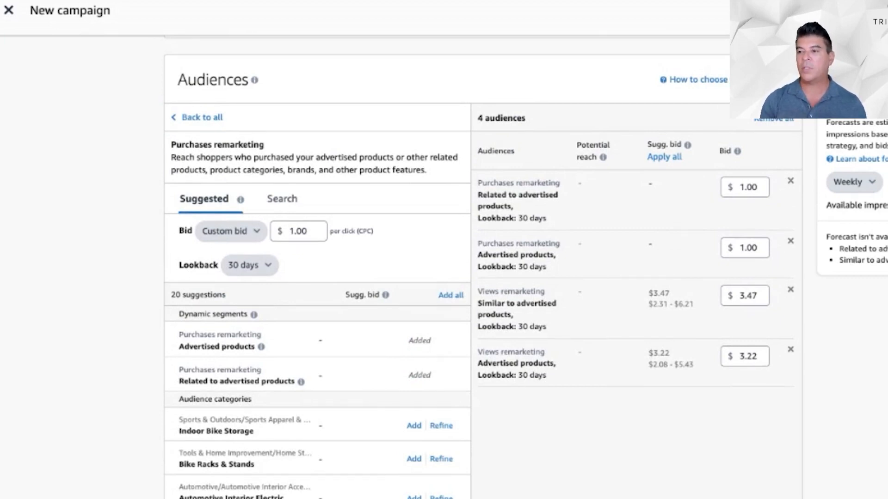
- Try the custom image in the ad creative, switching it on and off to compare the ad preview
scroll(521, 324, down, 6)
scroll(520, 325, down, 3)
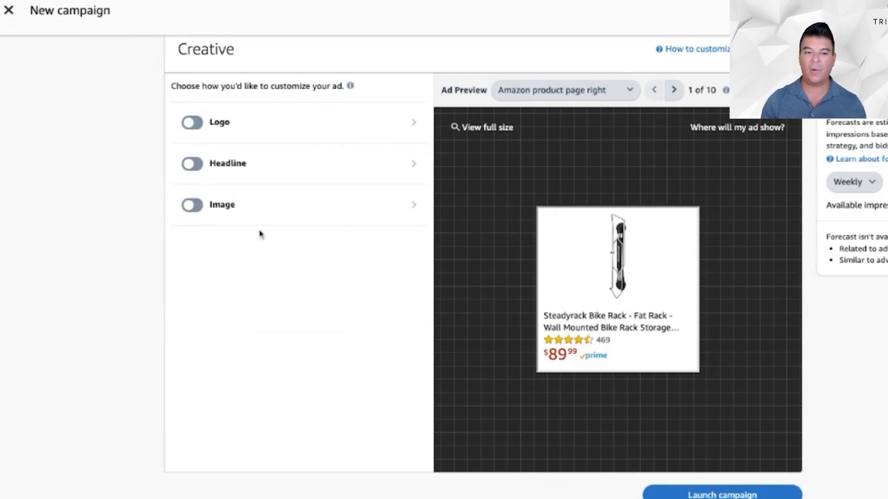
click(191, 206)
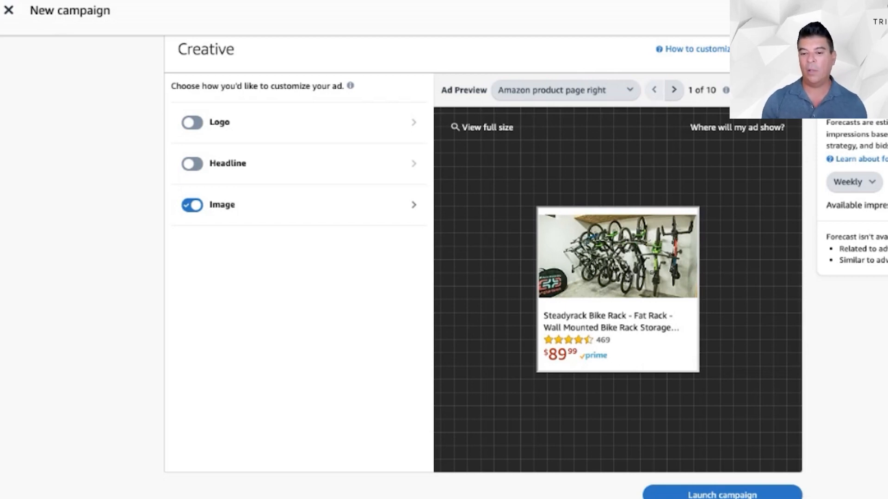
click(193, 206)
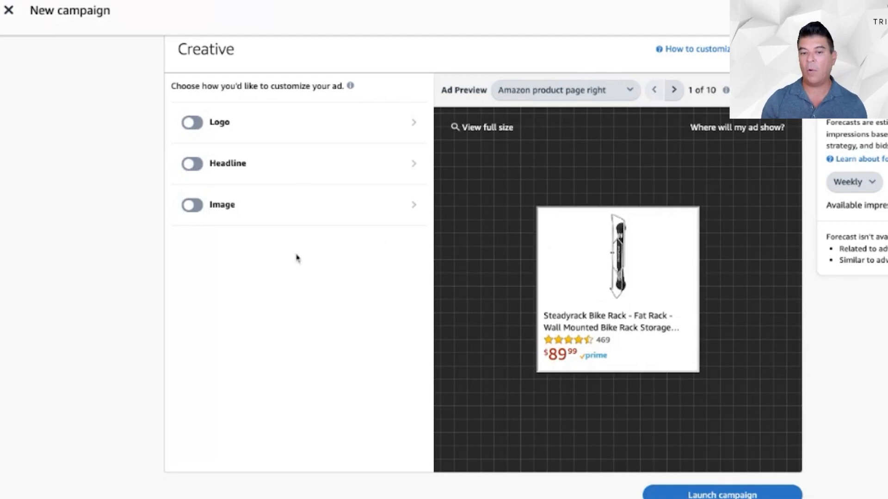
click(221, 206)
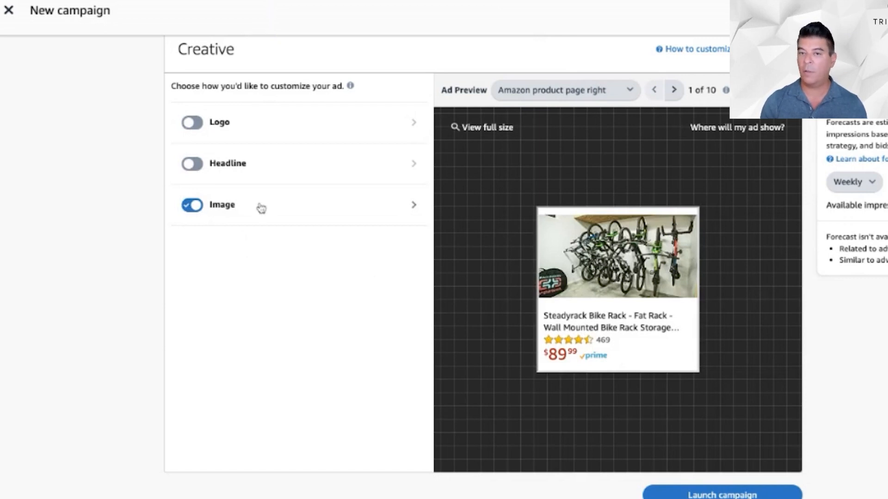
click(196, 205)
- Try combinations of logo, headline and image in the ad creative, enabling the image and switching the logo back off
click(196, 124)
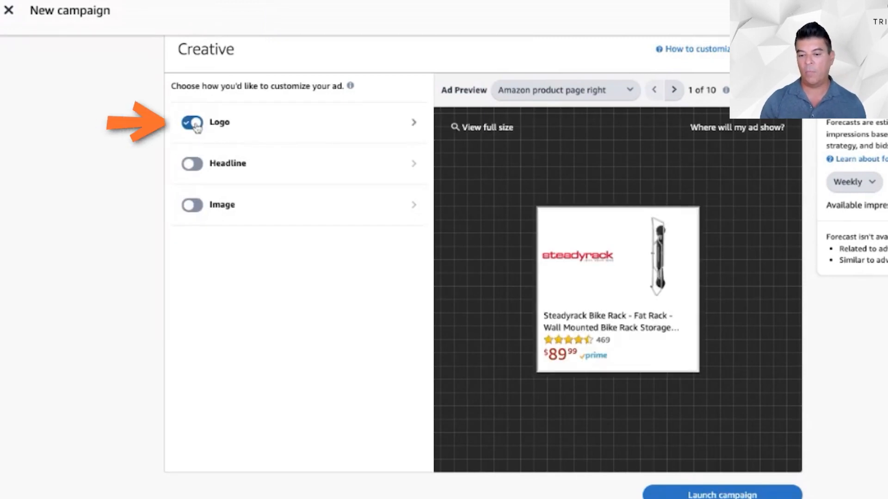
click(193, 166)
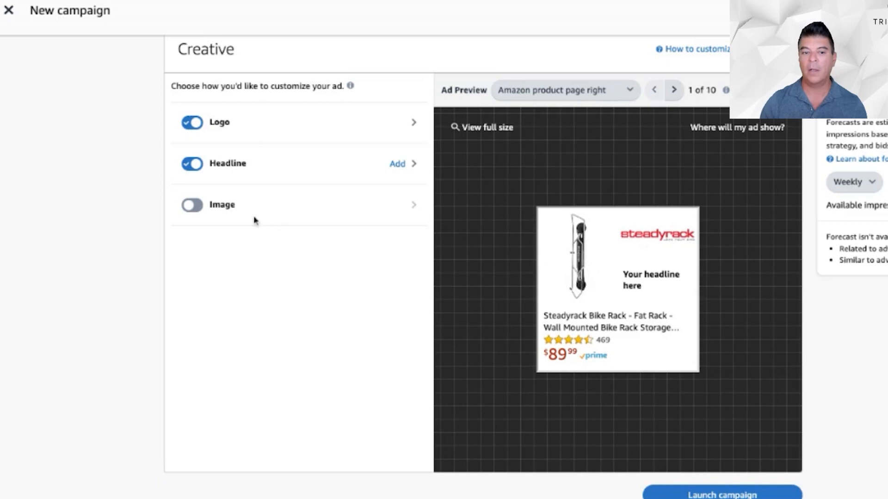
click(196, 212)
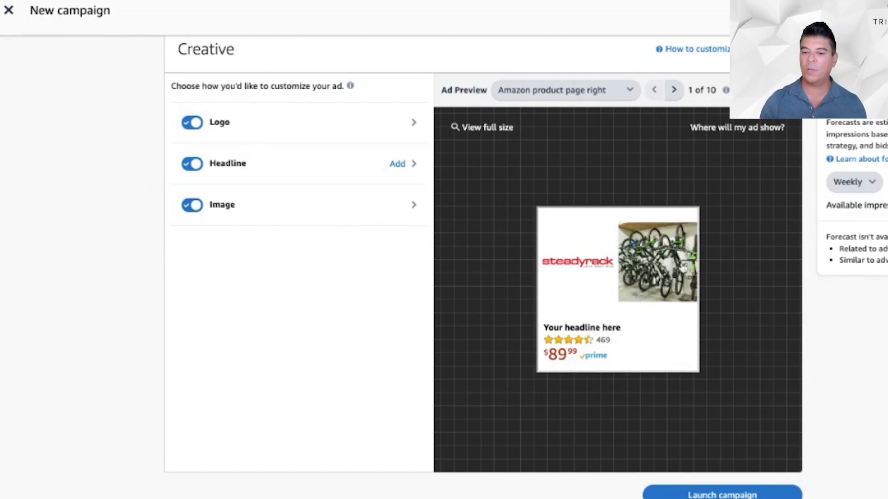
click(192, 123)
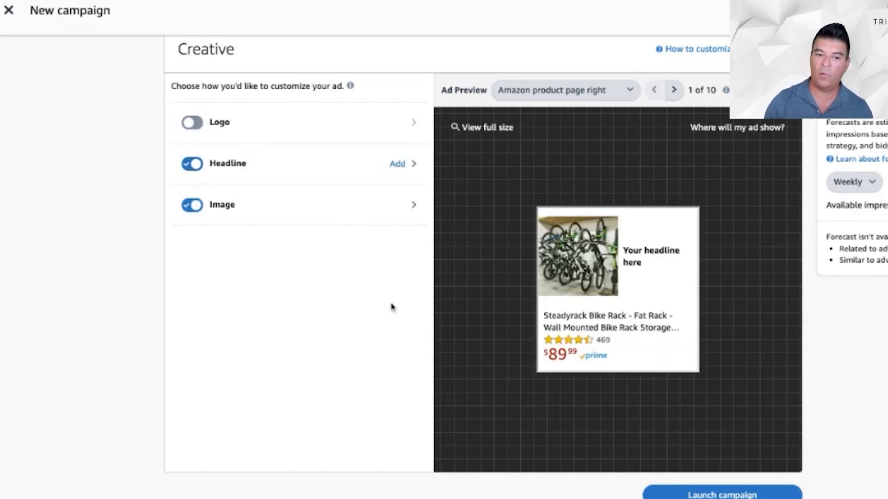
click(200, 168)
click(201, 169)
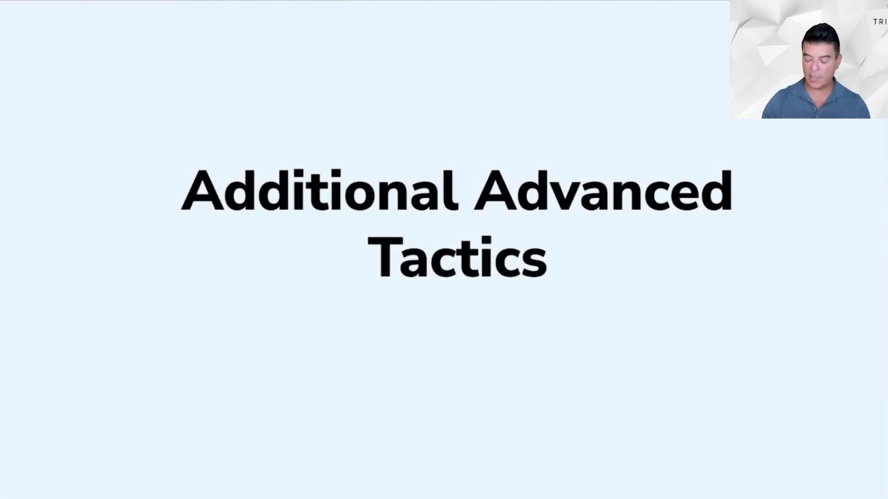
key(Right)
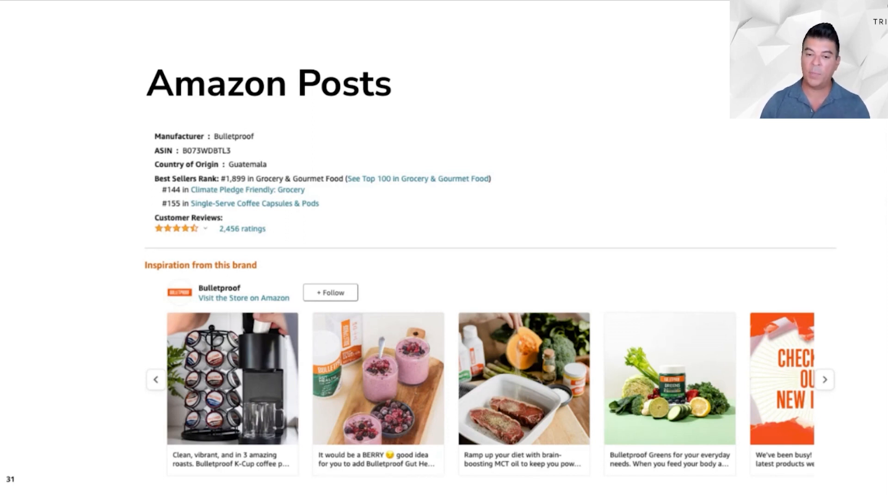
key(Right)
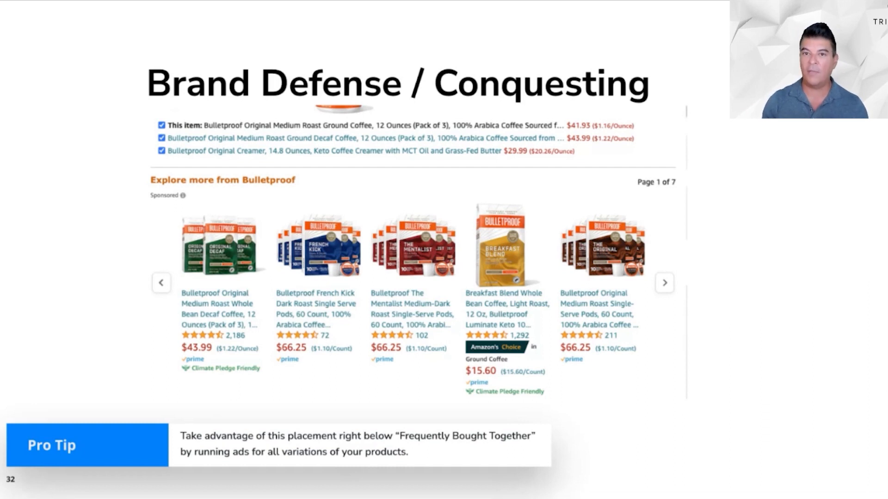
key(Right)
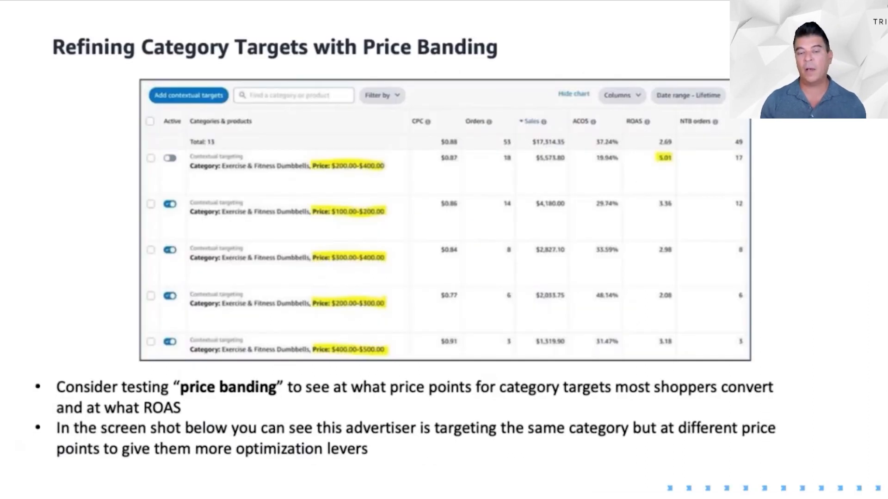